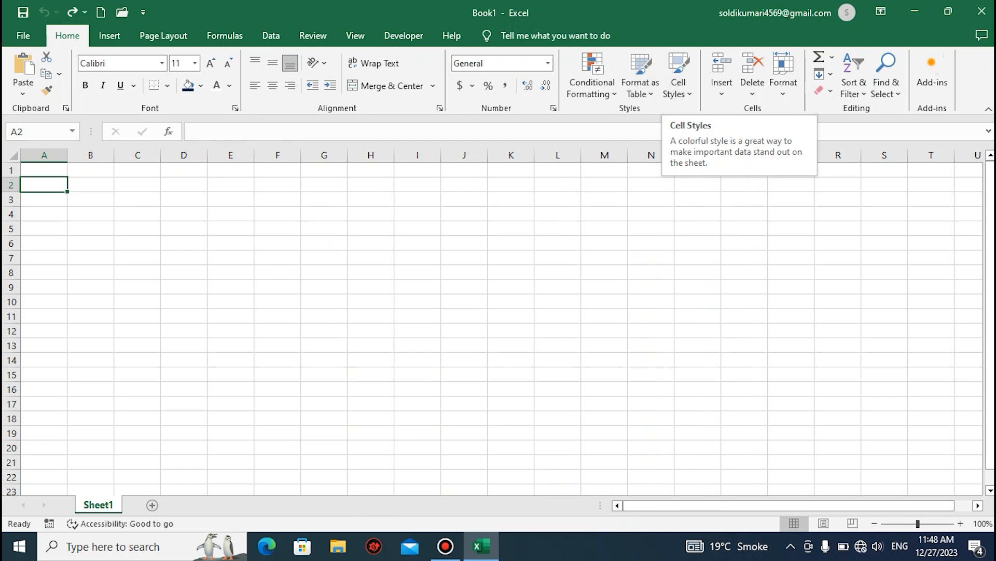
Enter the column headers Emp Id, Name, Age and Gender in cells A2 to D2.
click(44, 171)
click(45, 185)
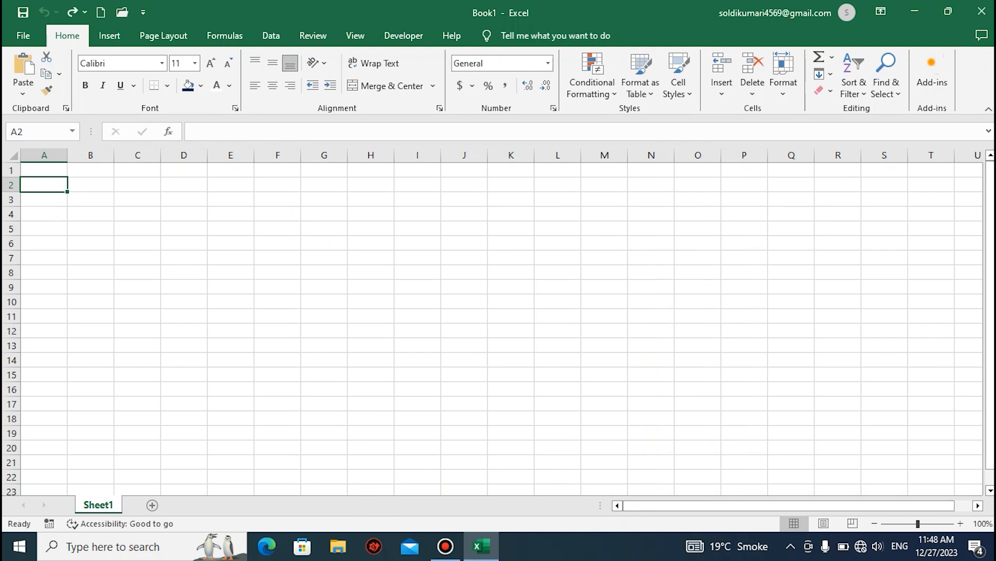
text(Emp Id)
key(Tab)
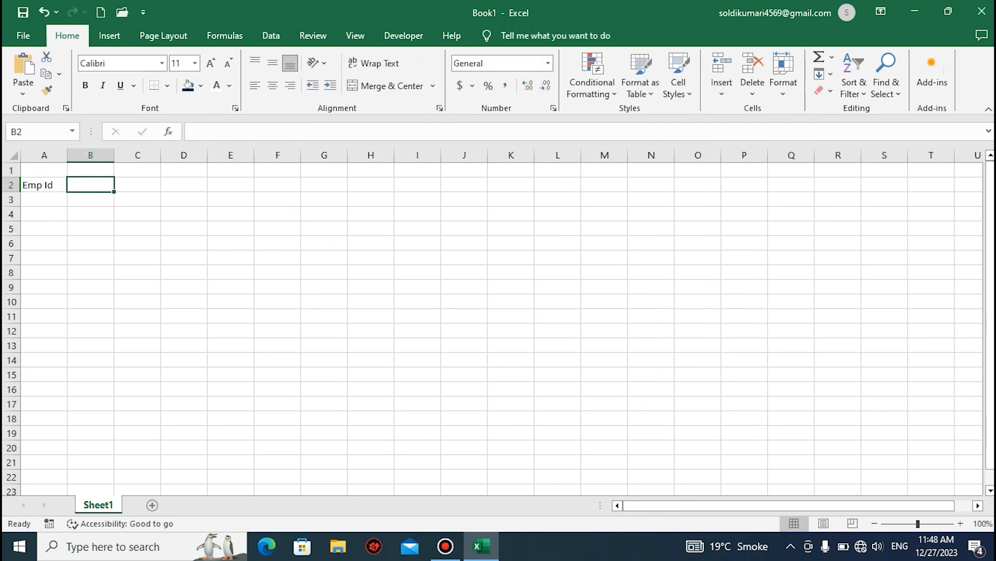
text(Name)
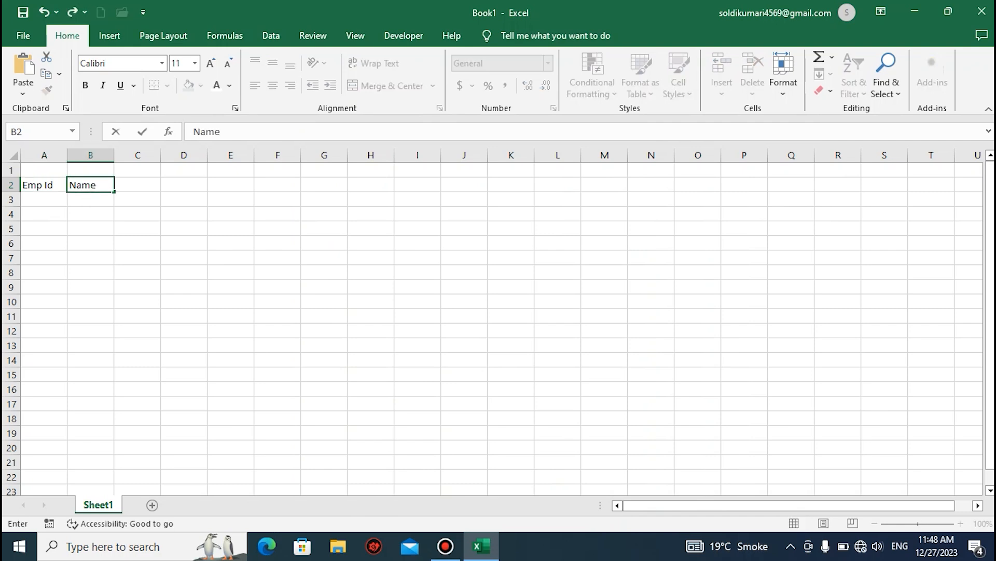
key(Tab)
text(Age)
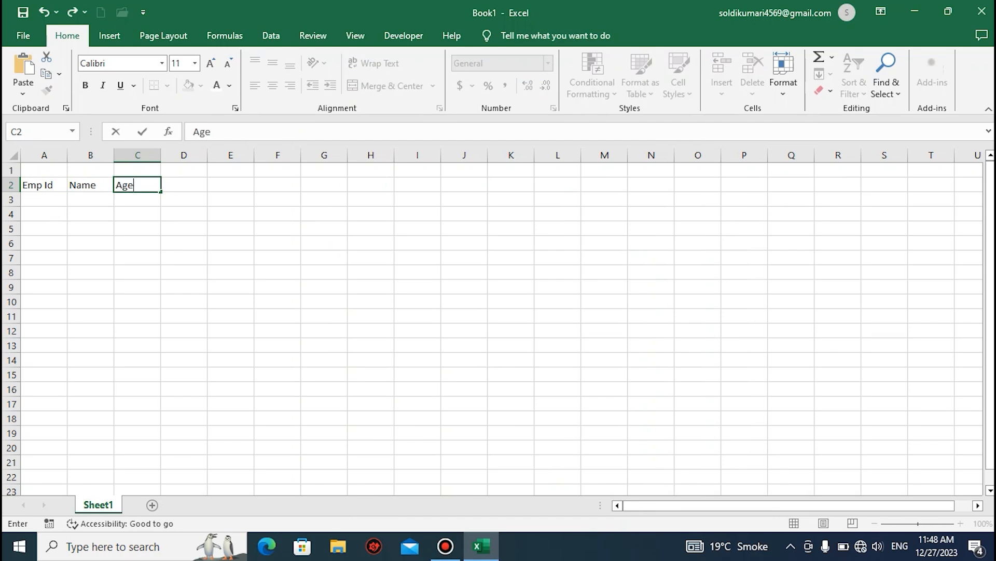
key(Tab)
text(Gender)
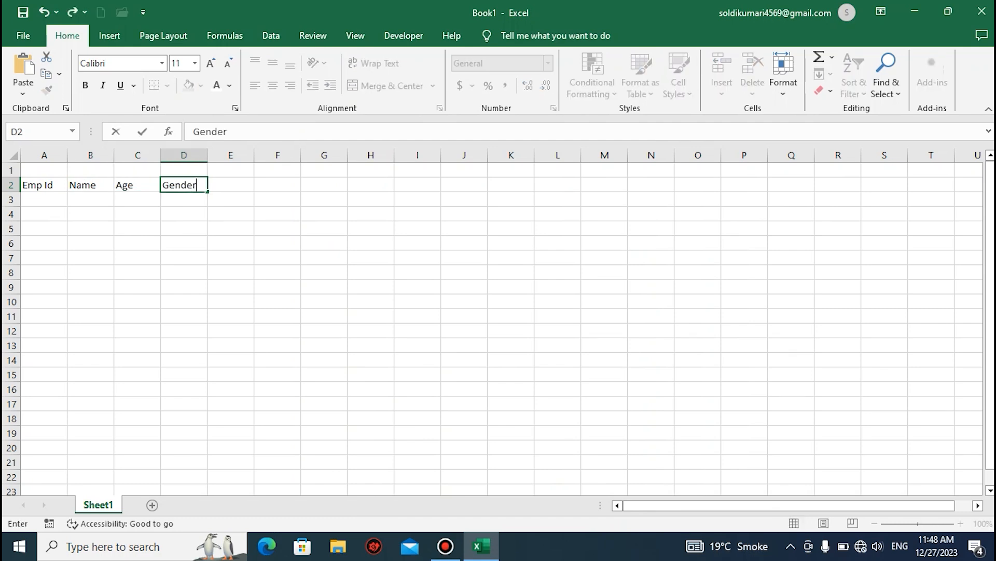
key(Tab)
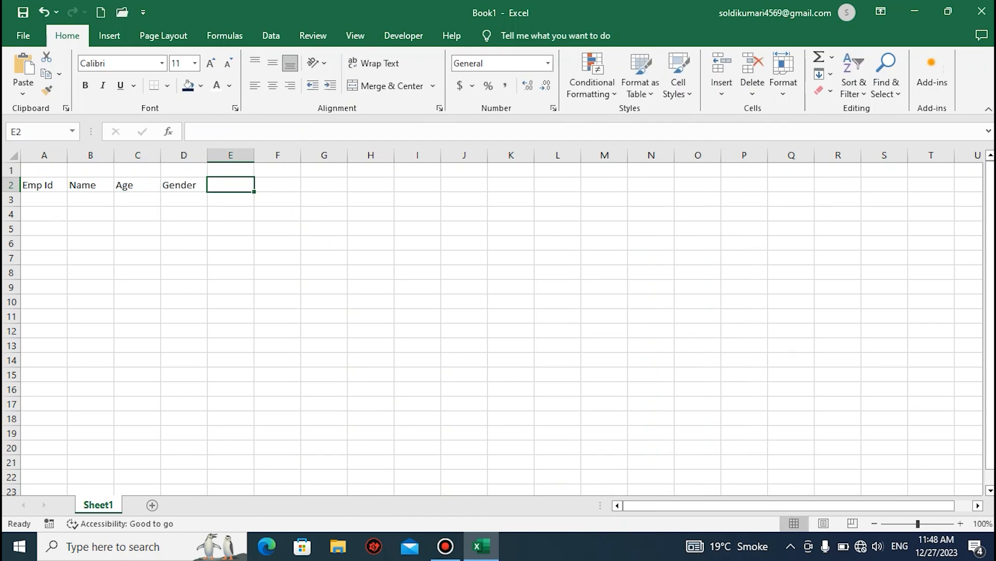
Add the column headers Designation, Department and Salary in cells E2 to G2.
text(Designation)
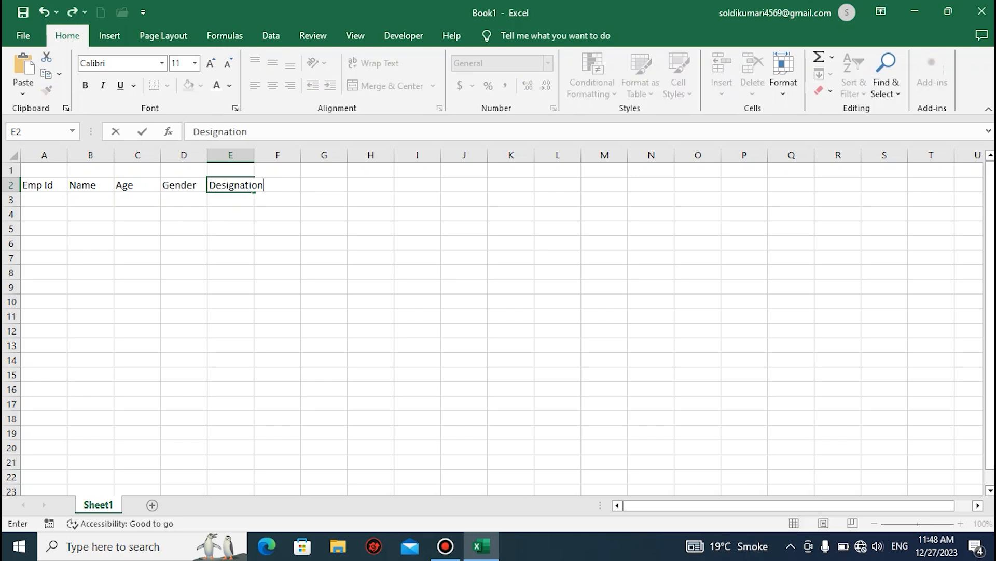
key(Tab)
text(Depar)
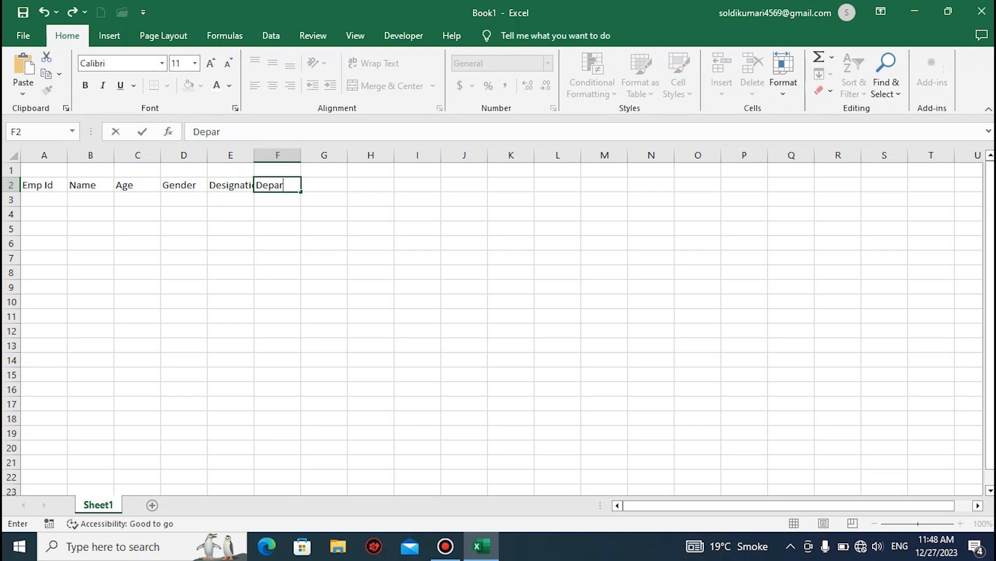
text(tment)
key(Tab)
text(Salar)
key(BackSpace)
text(ry)
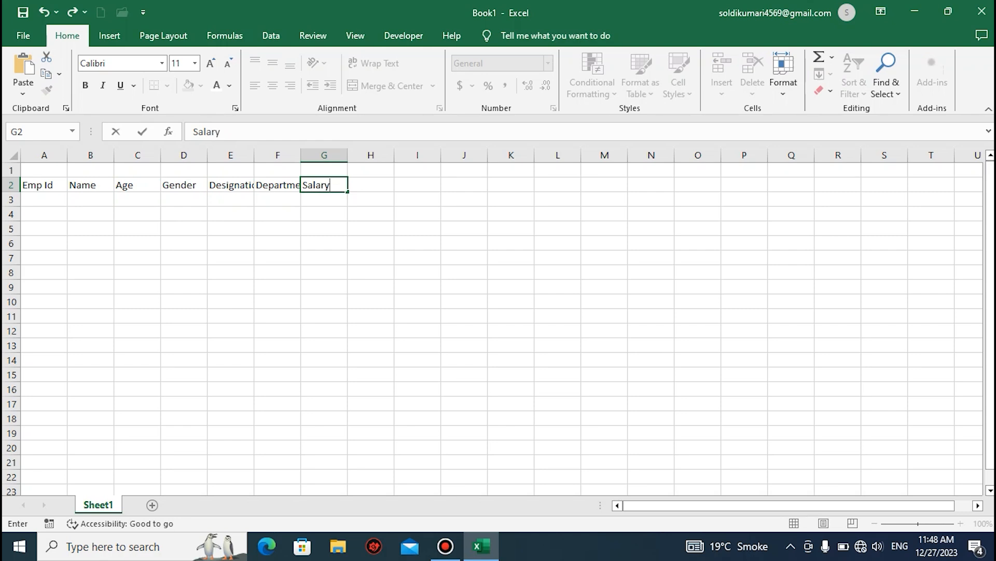
key(Return)
Enter the title Employee Data in cell A1 above the column headers.
key(Up)
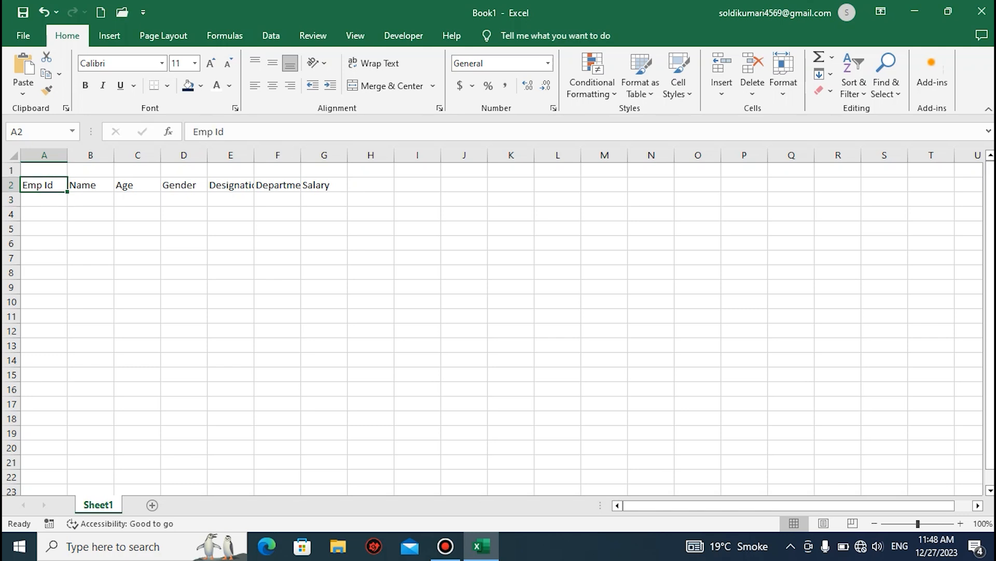
key(Up)
text(Empl)
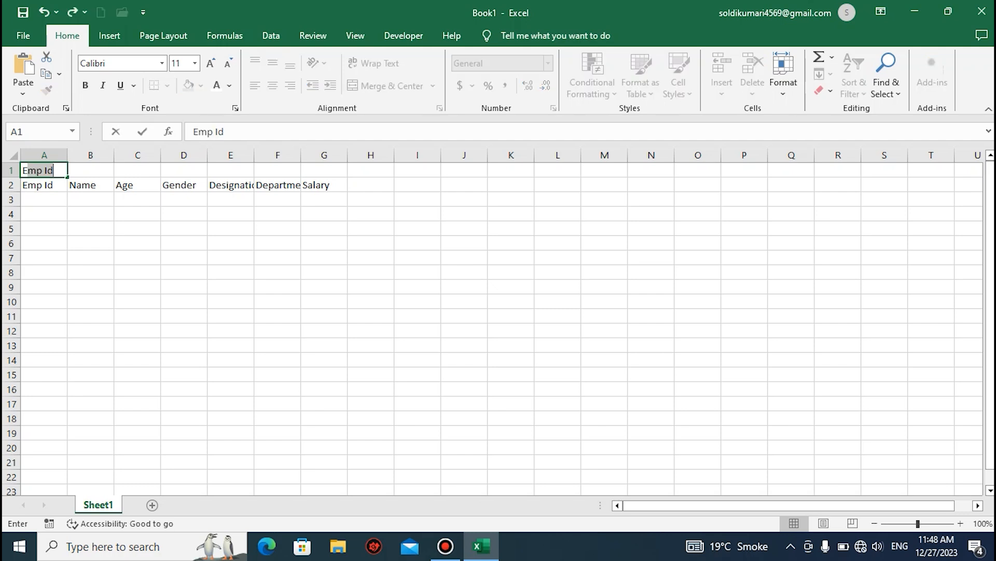
text(oy)
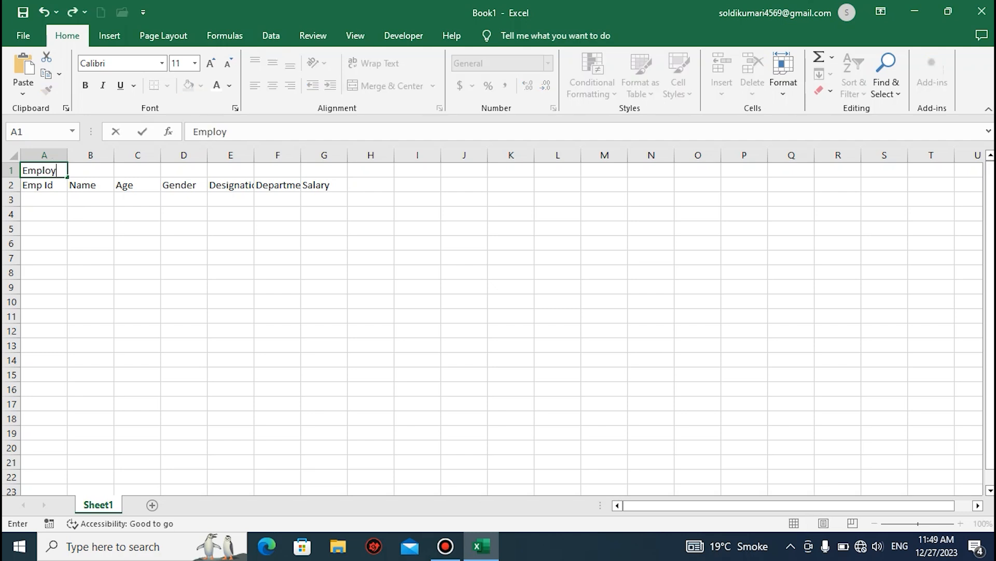
text(ee Data)
click(44, 214)
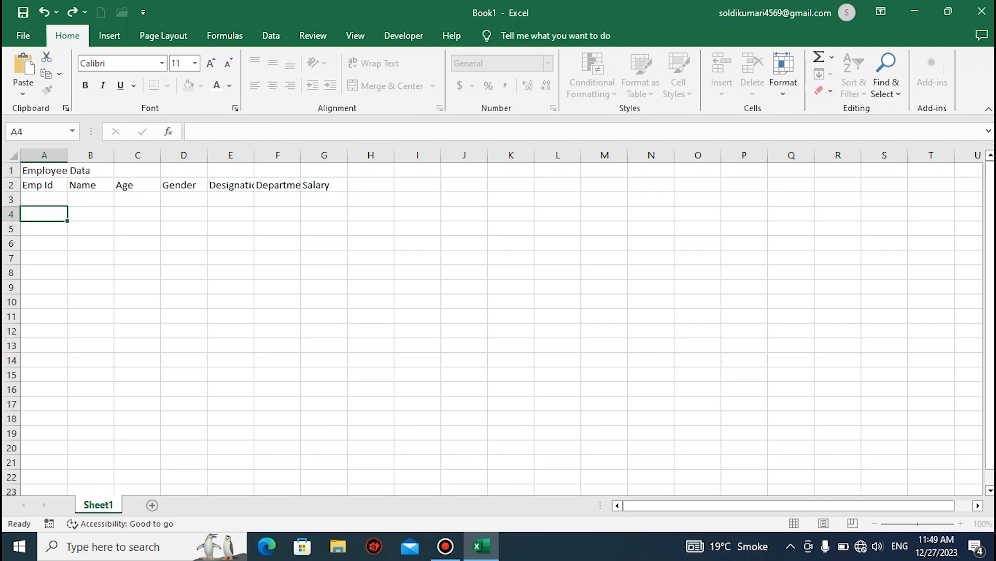
Merge and center the title across cells A1 to G1.
click(44, 170)
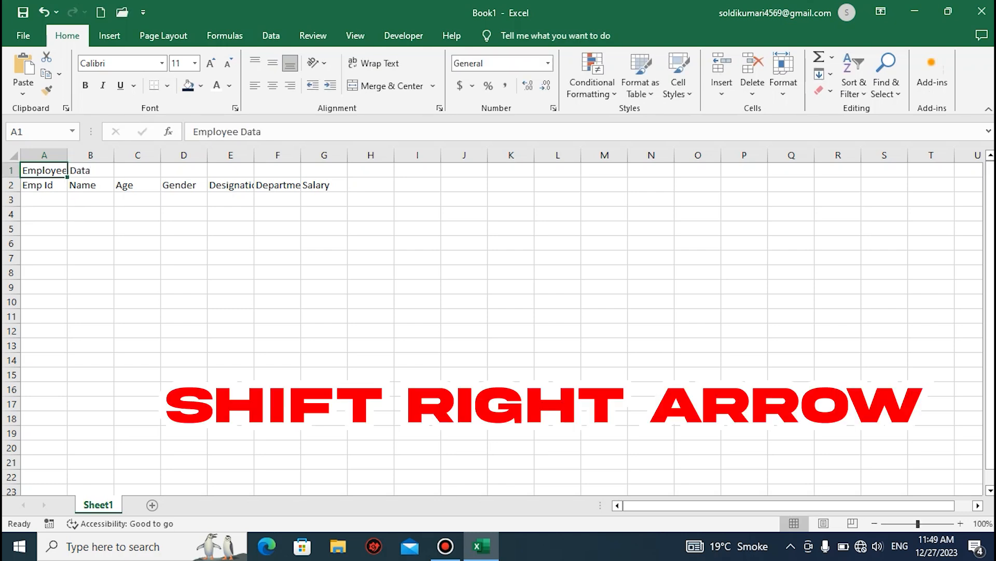
key(shift+Right)
key(shift+Right)
key(shift+Right)
key(shift+Right)
key(shift+Right)
key(shift+Right)
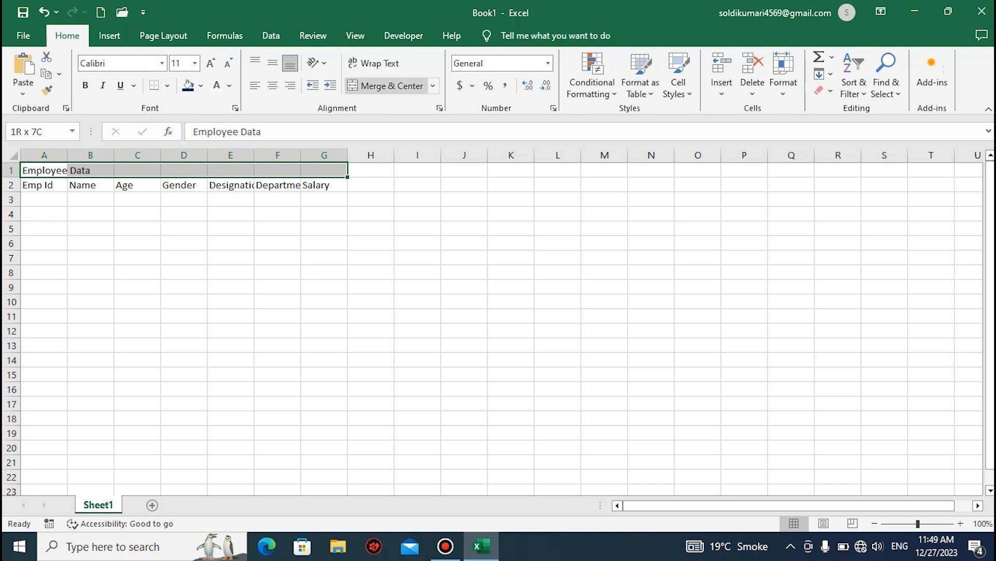
click(385, 86)
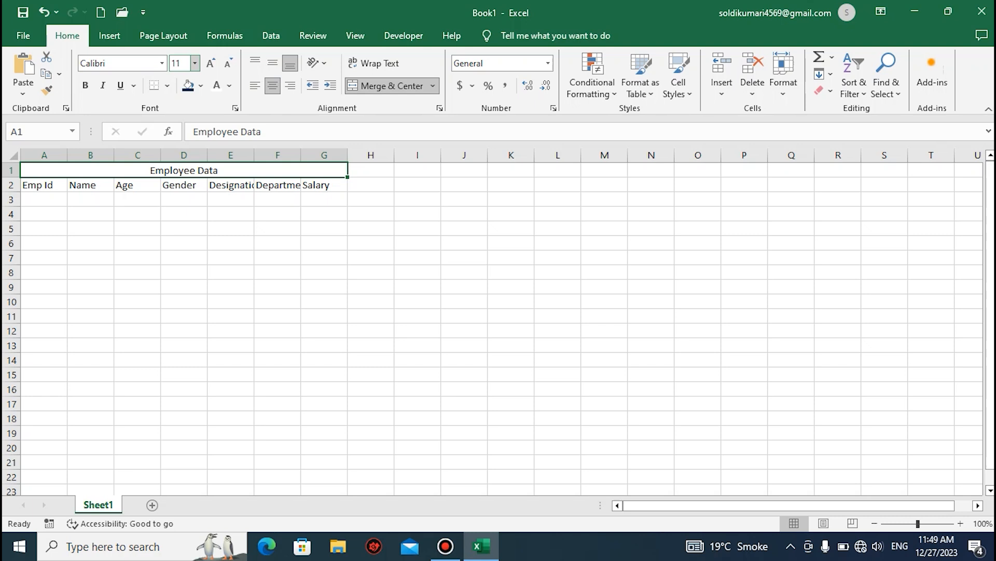
Format the Employee Data title with font size 22, a yellow fill and bold text.
click(195, 63)
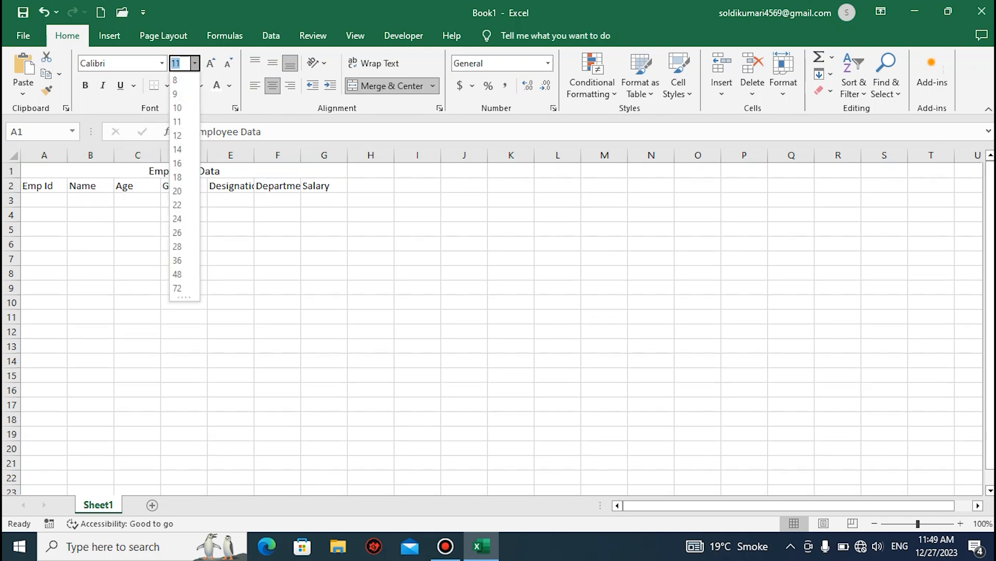
click(177, 204)
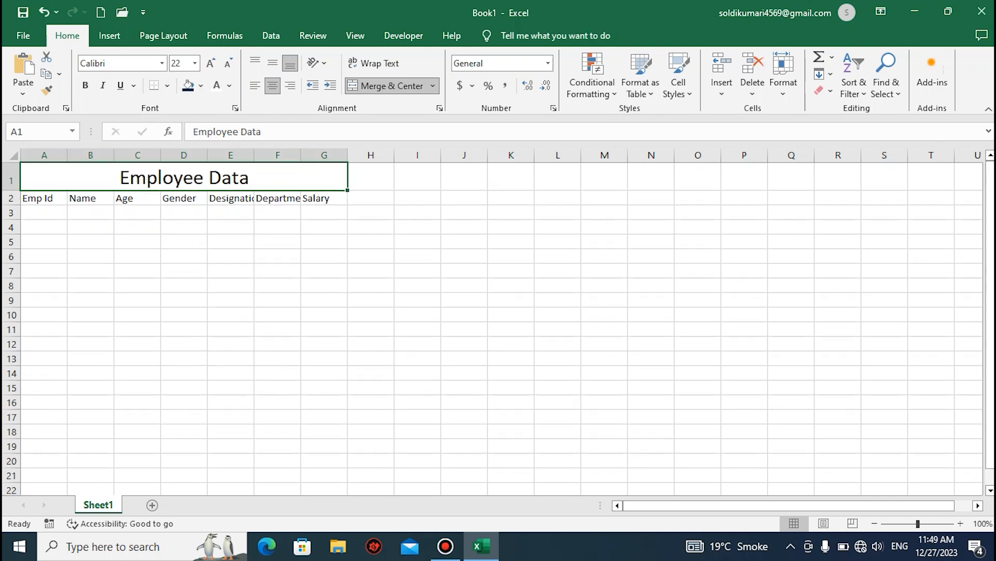
click(201, 85)
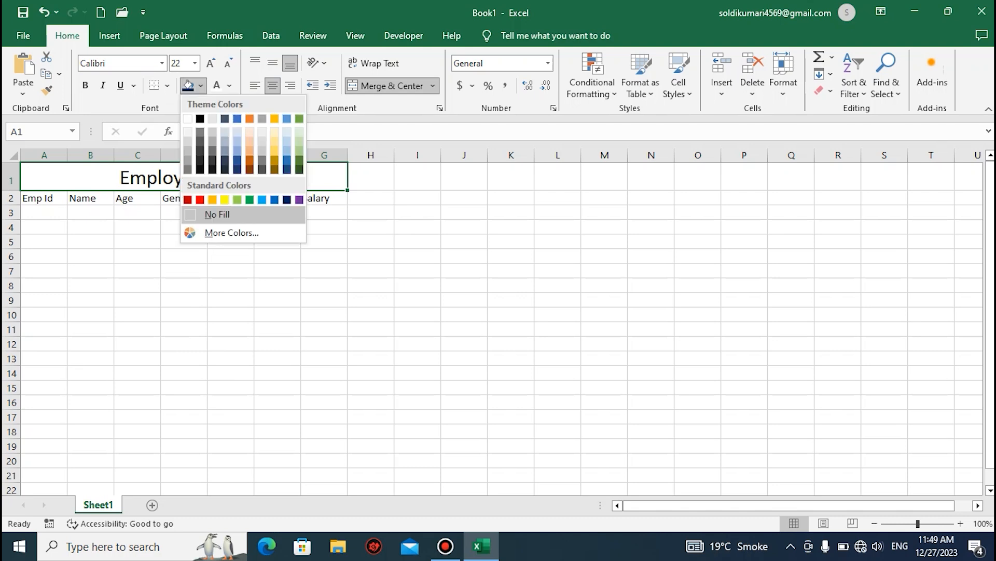
click(224, 199)
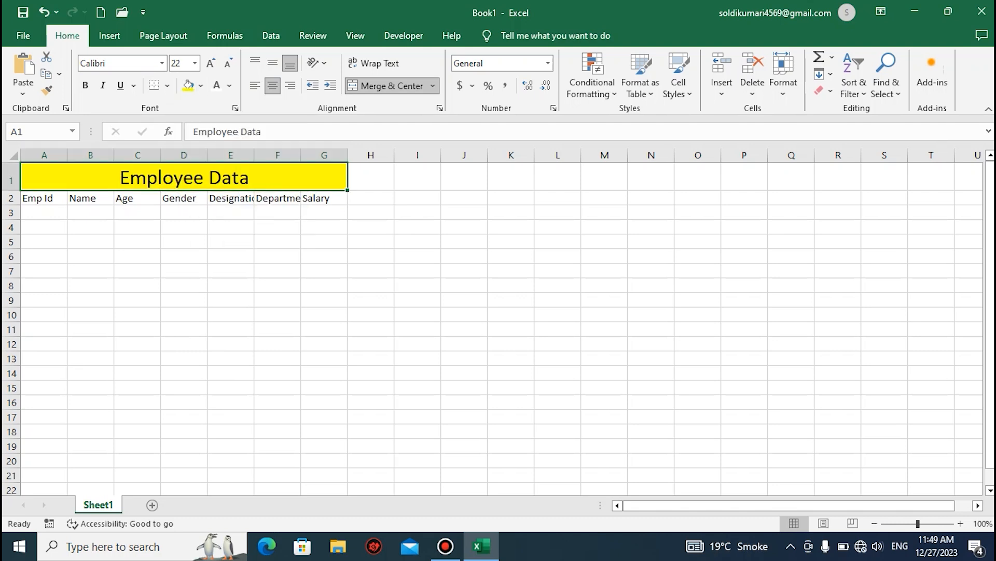
key(ctrl+b)
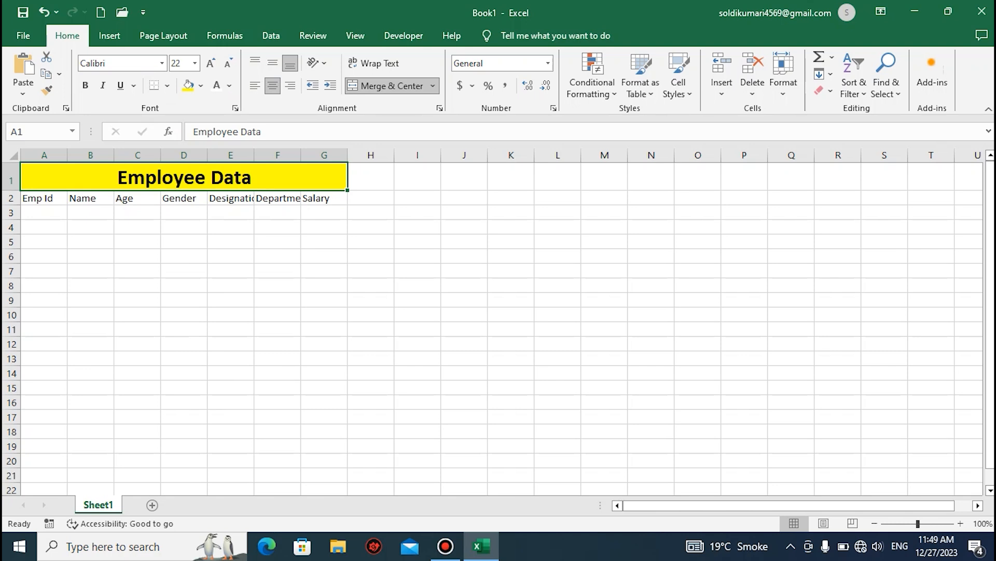
Format the header row A2:G2 with a dark blue fill and bold white text.
click(44, 198)
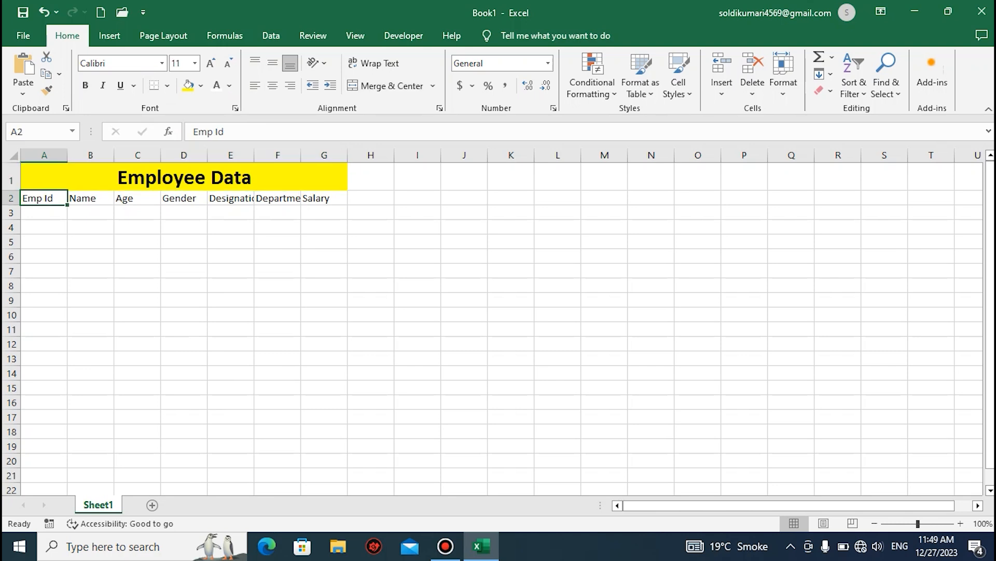
key(ctrl+shift+Right)
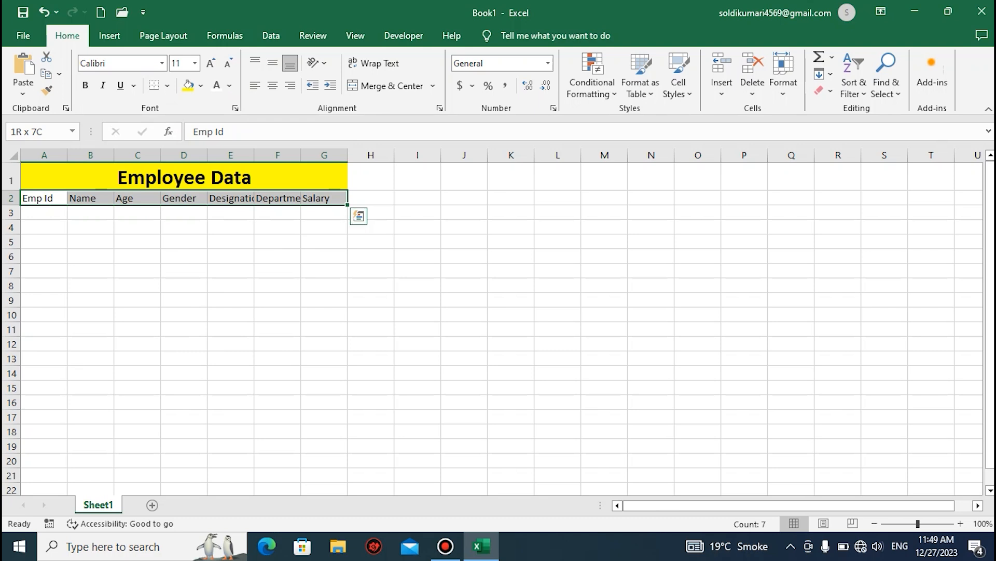
click(201, 86)
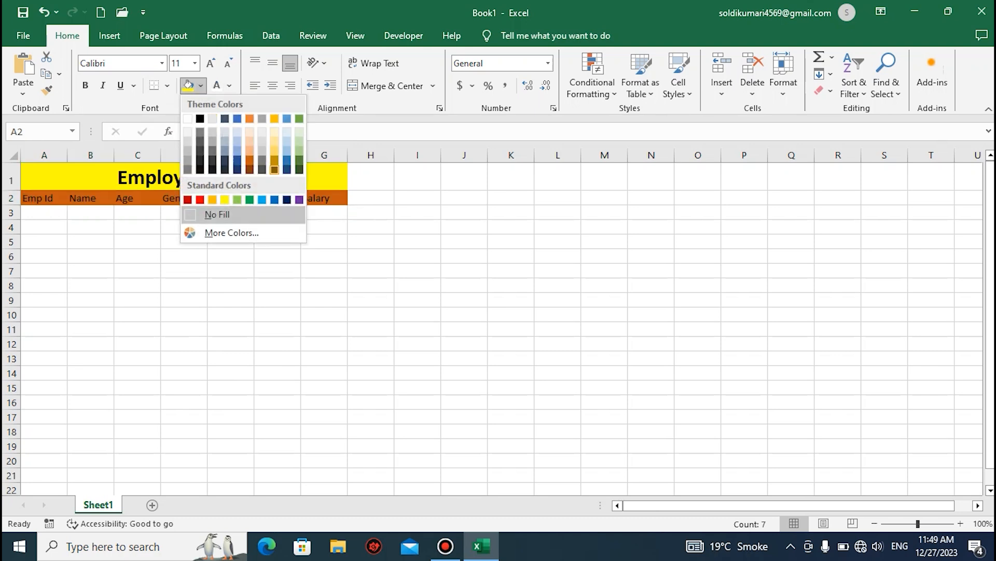
click(287, 199)
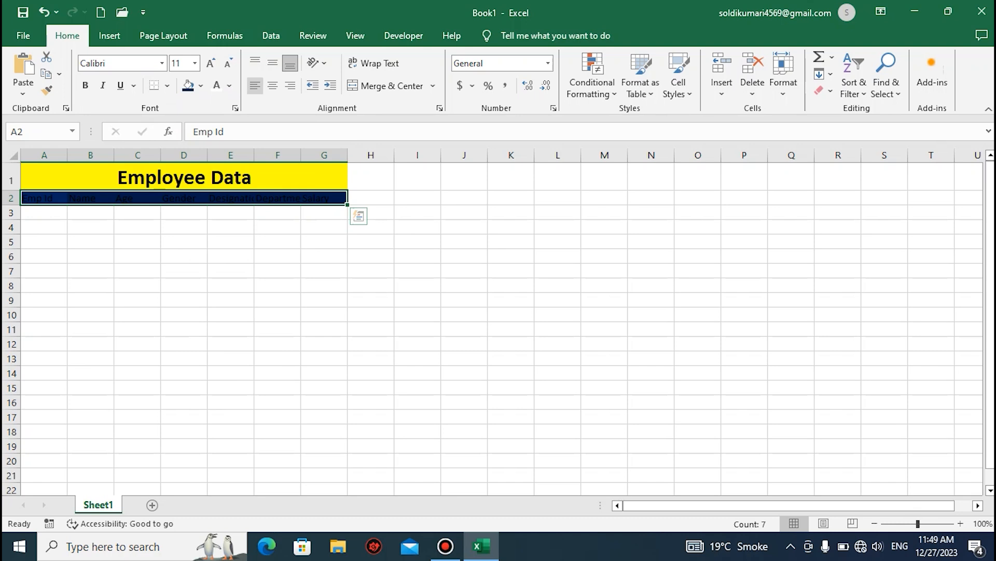
click(229, 85)
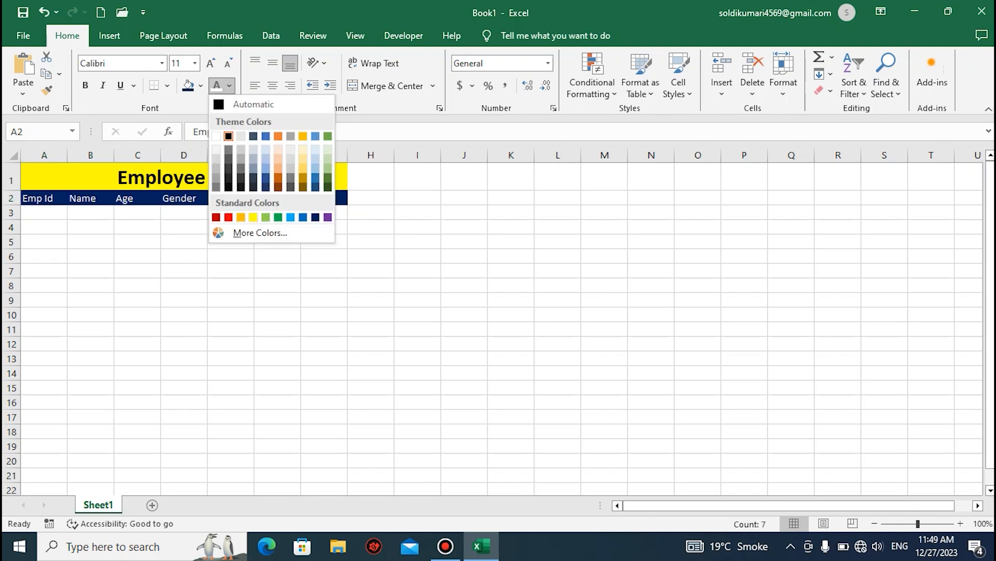
click(216, 136)
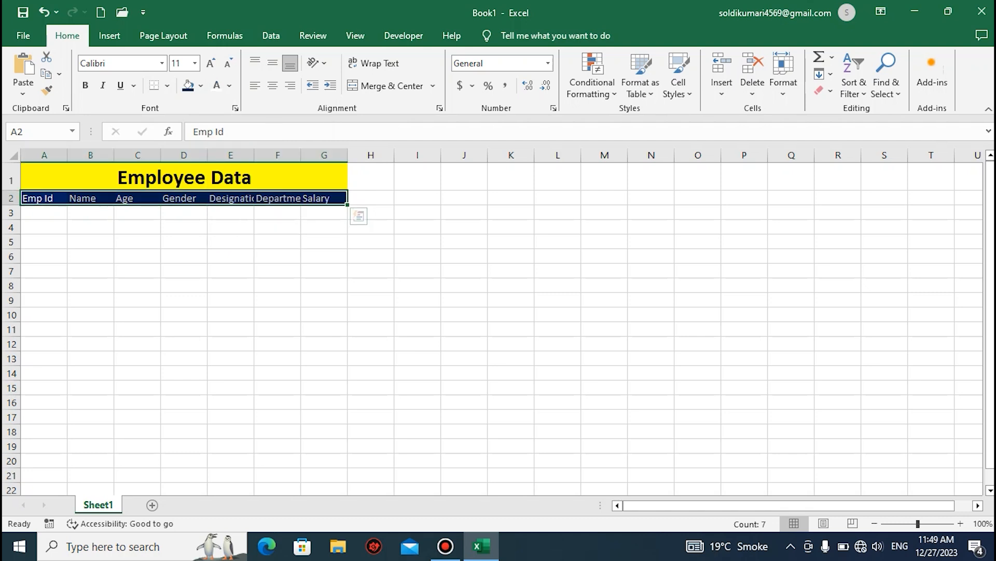
key(ctrl+b)
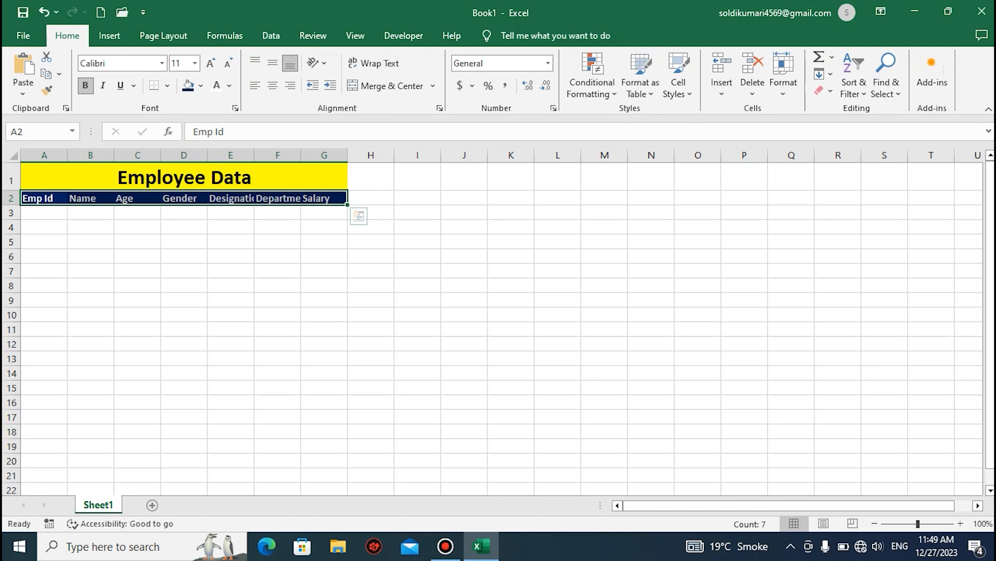
Convert the range A2:G3 into a table that uses its first row as headers.
key(shift+Down)
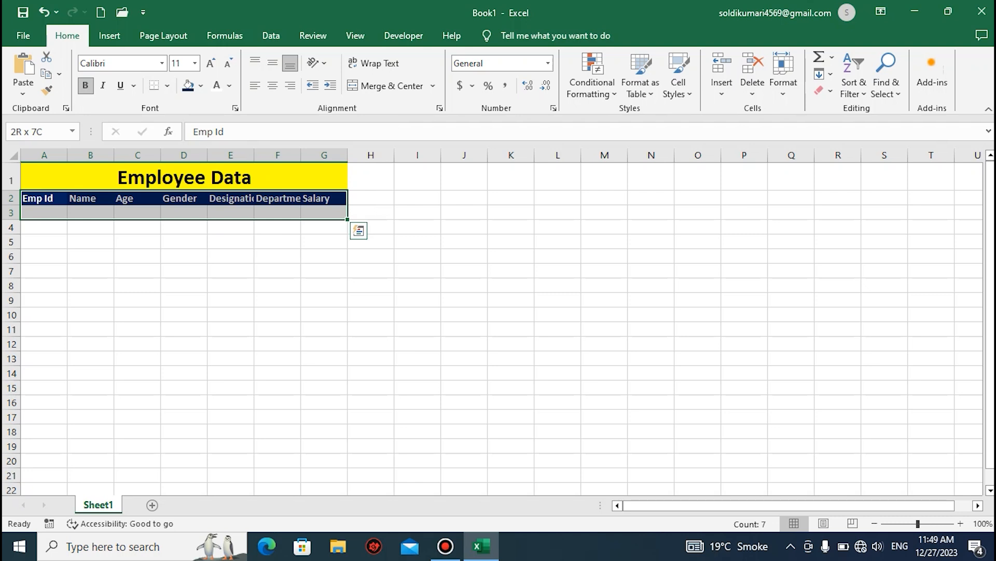
key(ctrl+t)
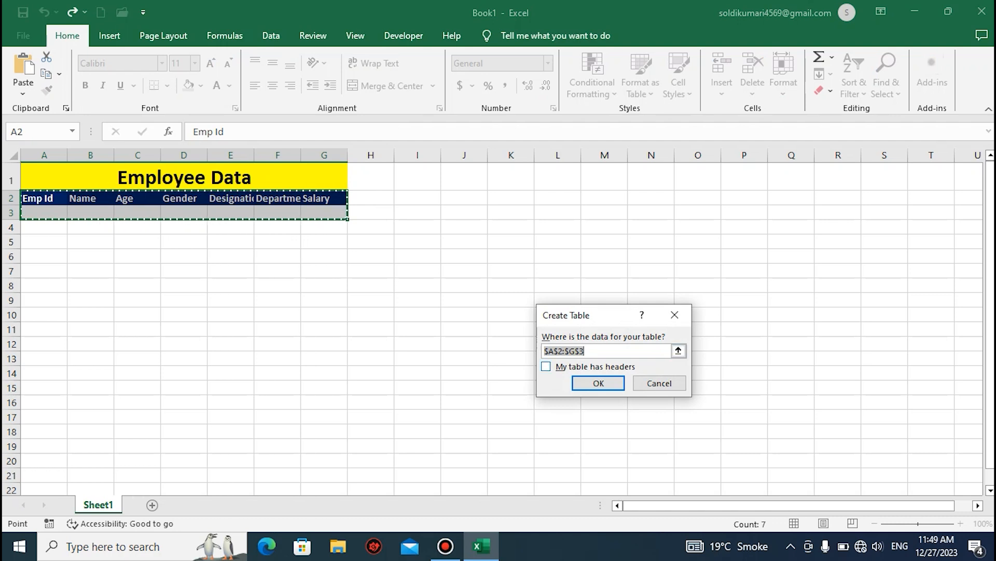
key(Tab)
key(space)
key(Tab)
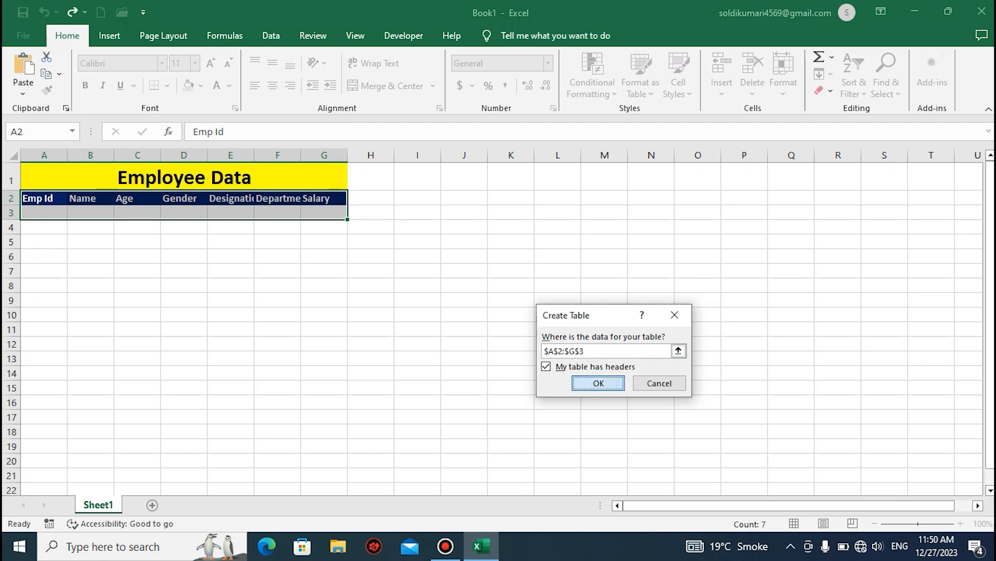
key(Return)
Apply the None table style to the employee table from cell A2.
scroll(493, 322, up, 3)
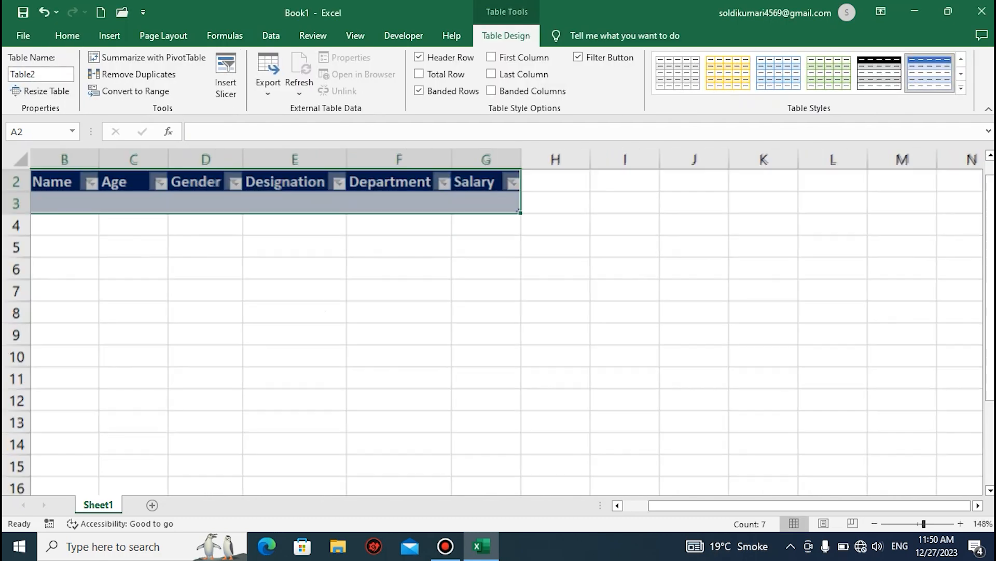
click(133, 203)
key(Left)
key(Left)
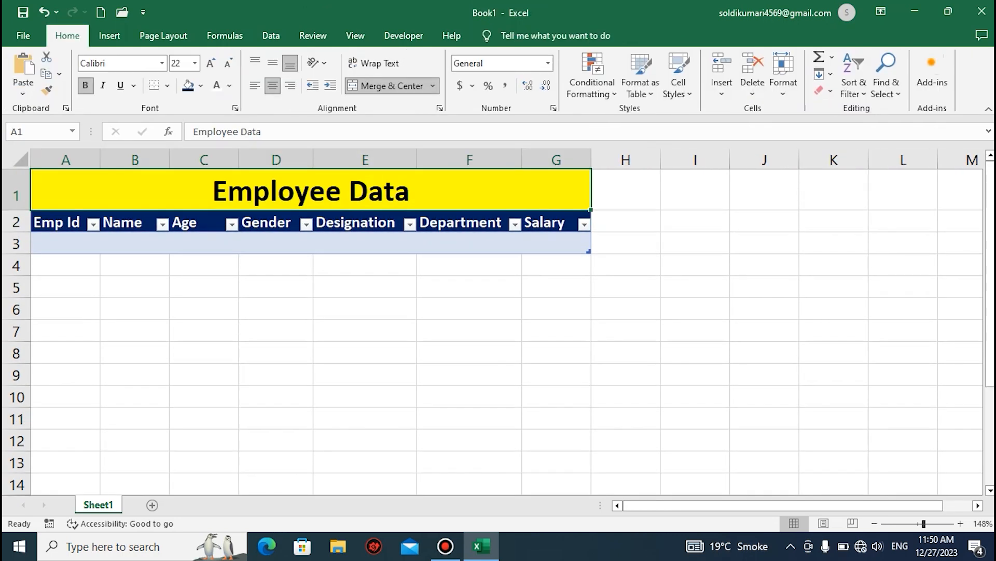
key(Down)
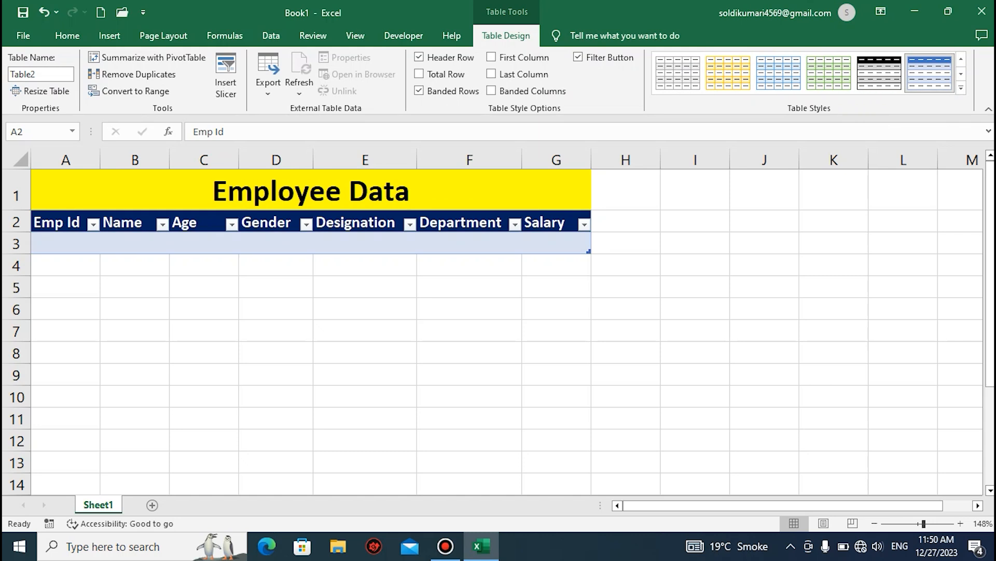
click(962, 88)
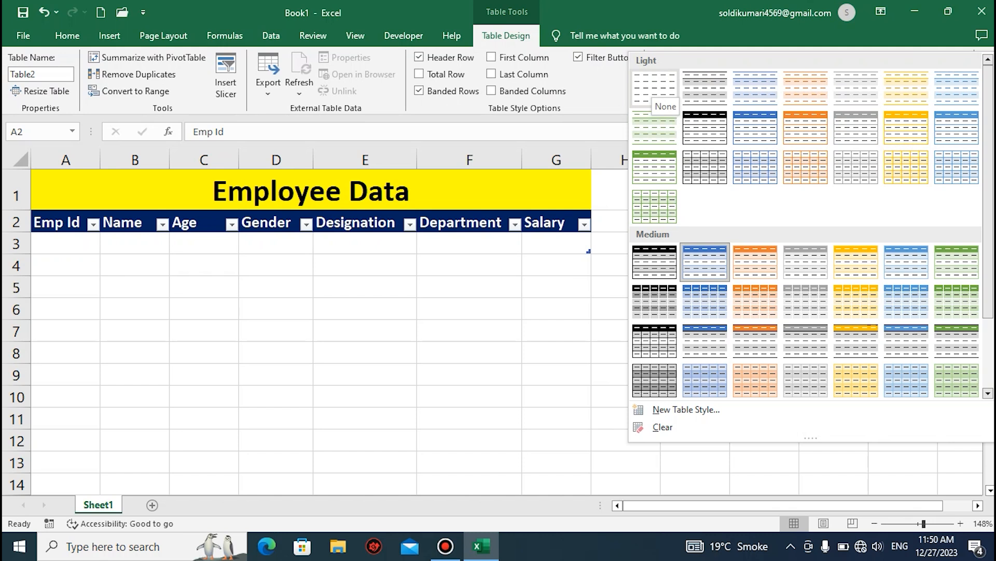
click(654, 87)
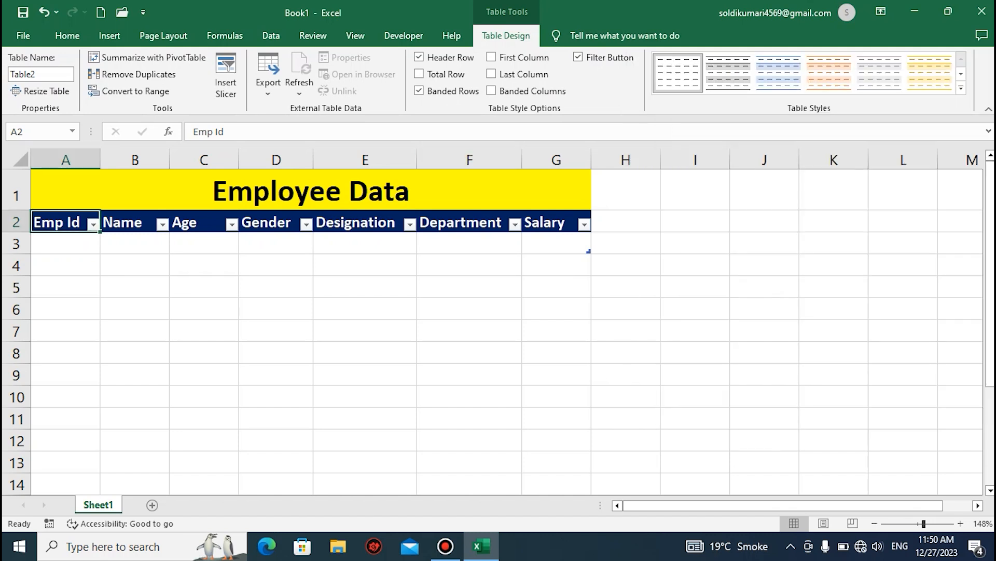
Apply the light blue banded table style to A2:G3 and turn off the header row's filter buttons.
key(ctrl+shift+Down)
key(ctrl+shift+Right)
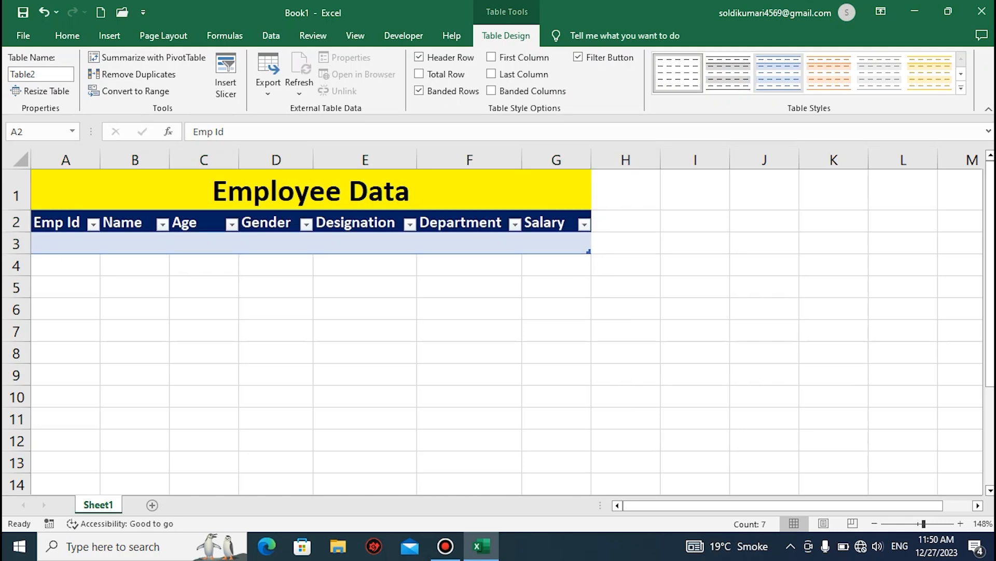
click(779, 73)
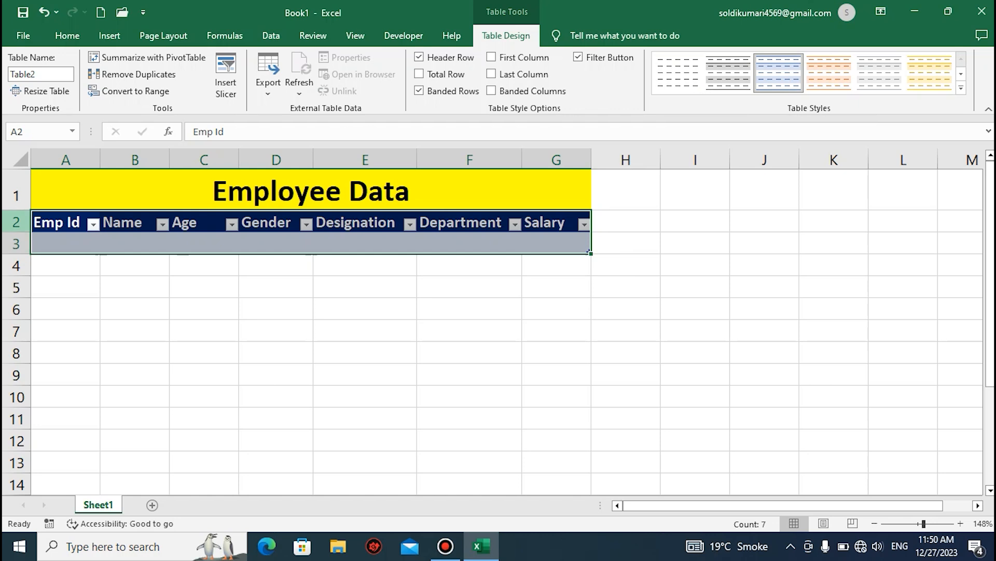
click(57, 222)
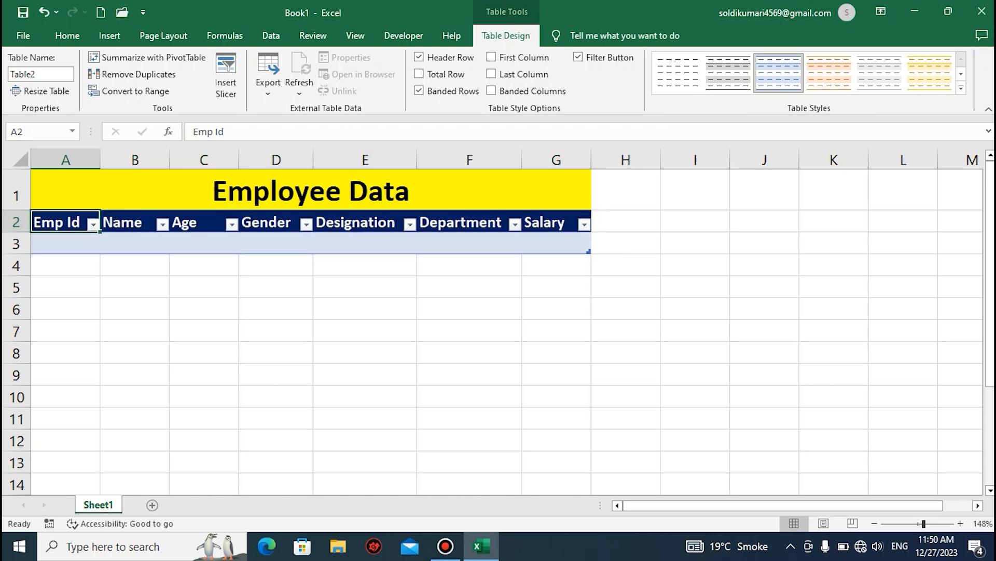
key(ctrl+shift+l)
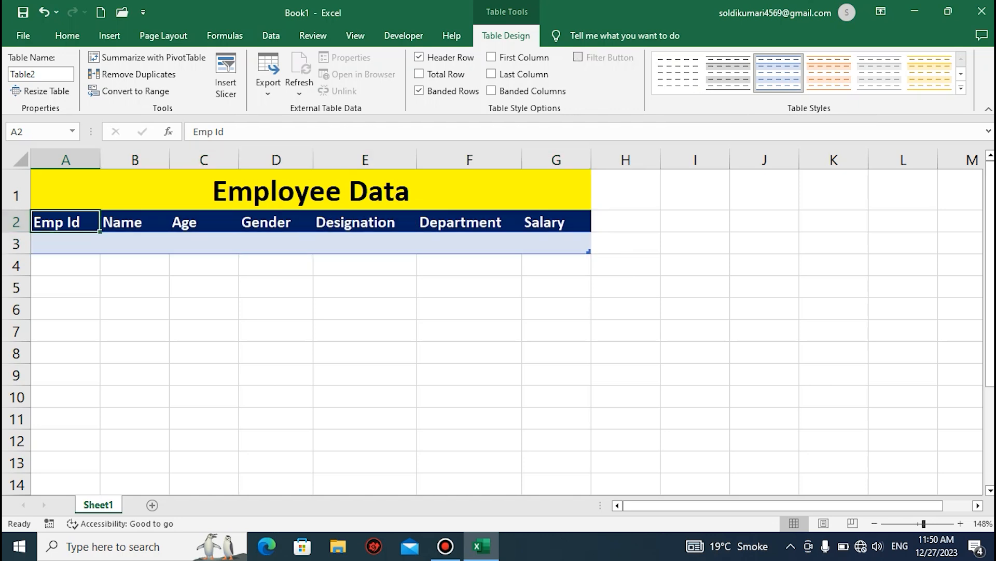
Select A2:G3 and open the Quick Access Toolbar customization with All Commands listed.
key(shift+Down)
key(ctrl+shift+Right)
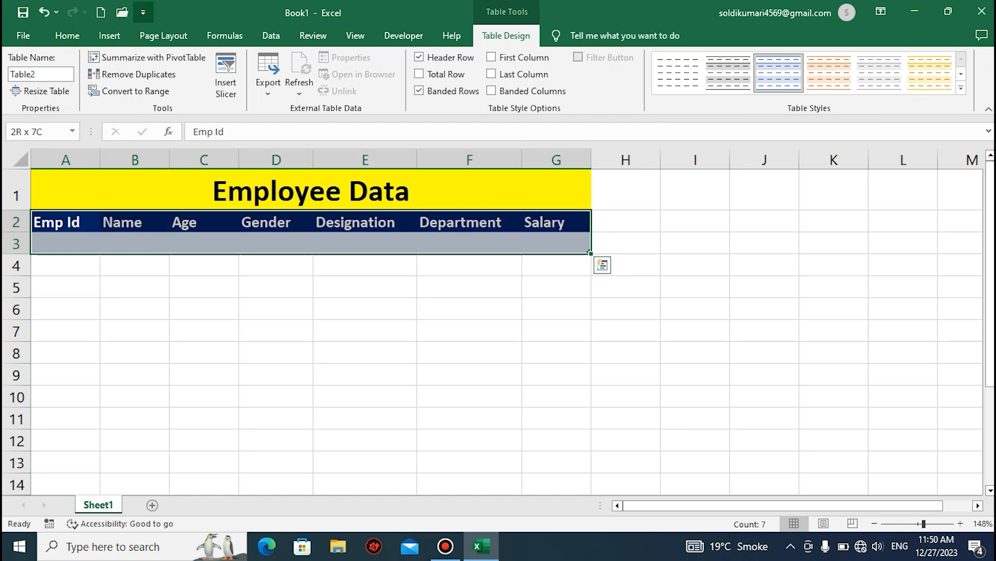
click(143, 12)
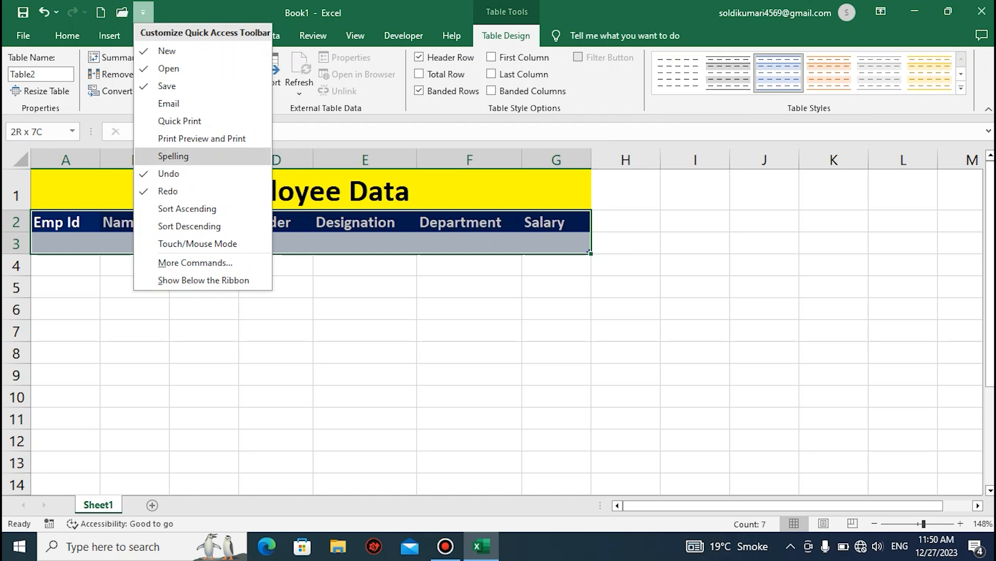
click(195, 263)
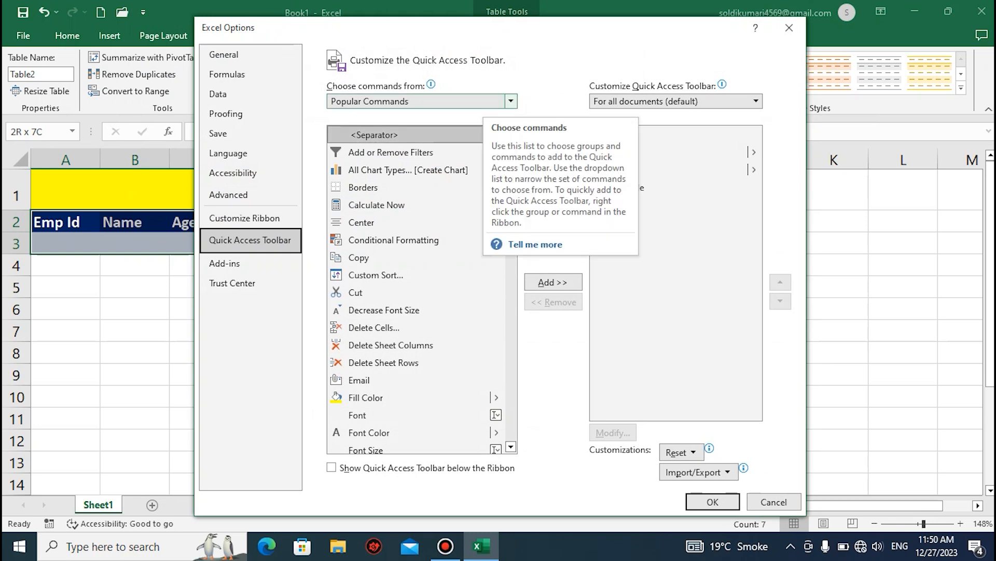
click(510, 100)
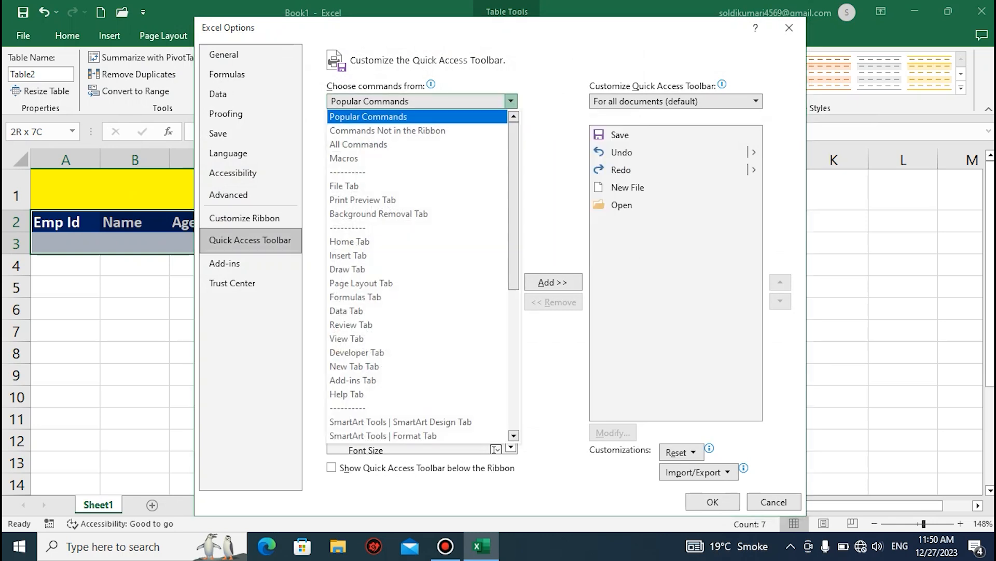
key(Escape)
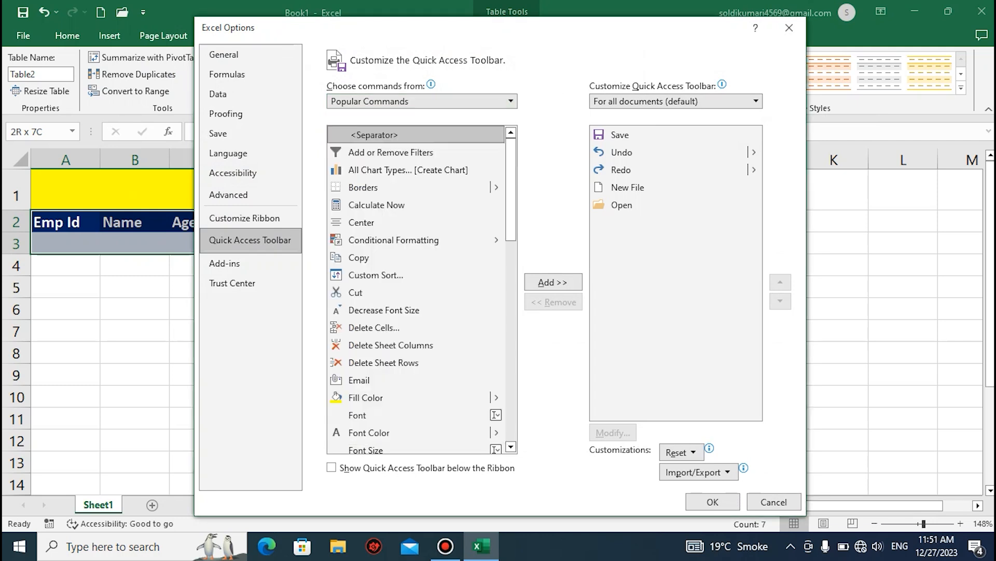
key(Down)
key(Down)
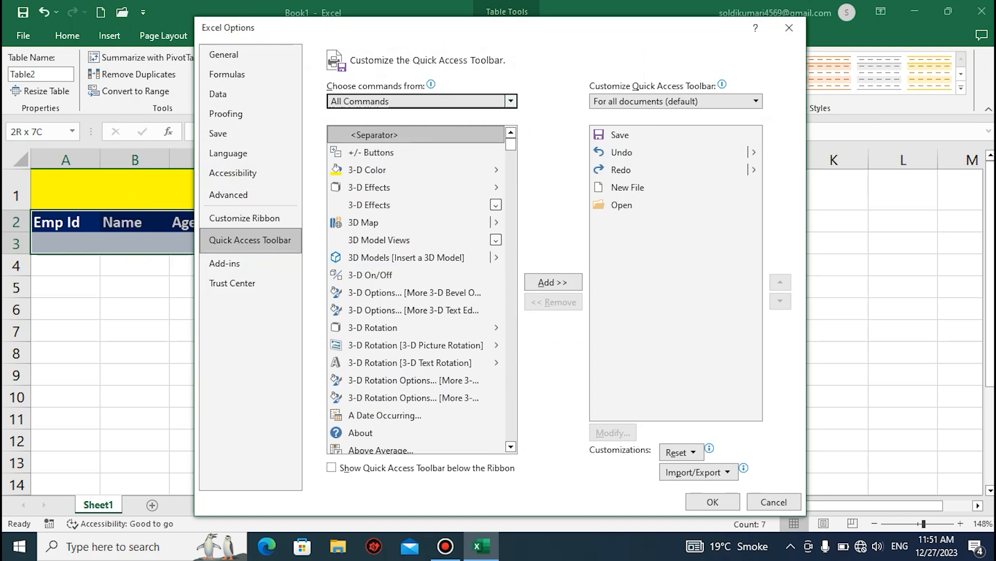
Add the Form command to the Quick Access Toolbar and apply the customization.
scroll(418, 291, down, 6)
drag(512, 148, 511, 241)
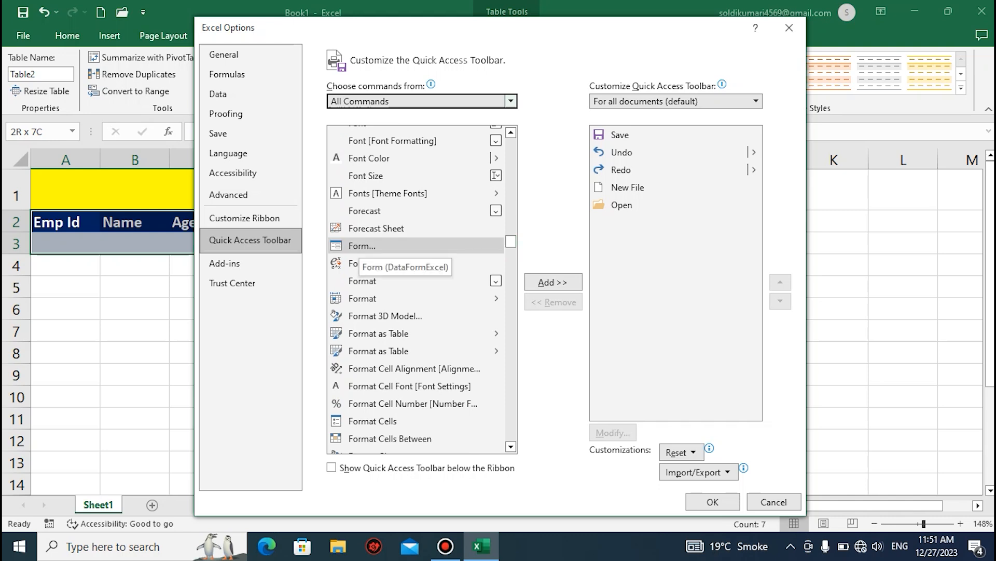
click(361, 245)
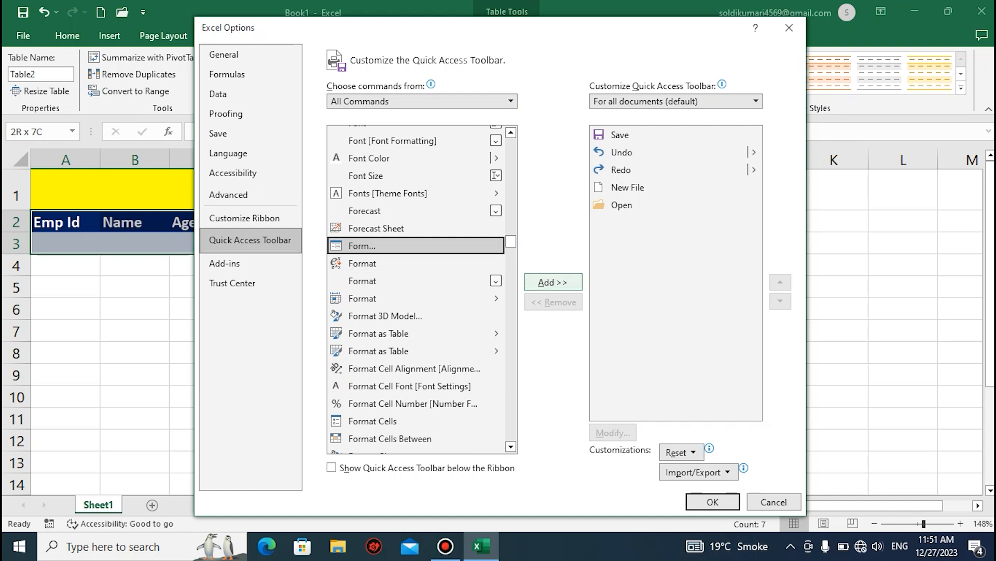
click(553, 282)
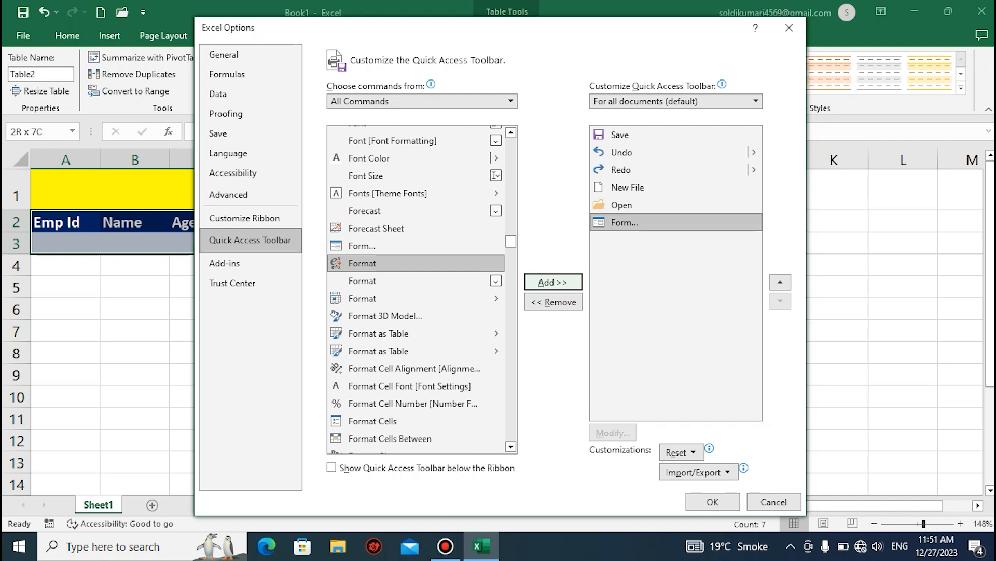
click(713, 501)
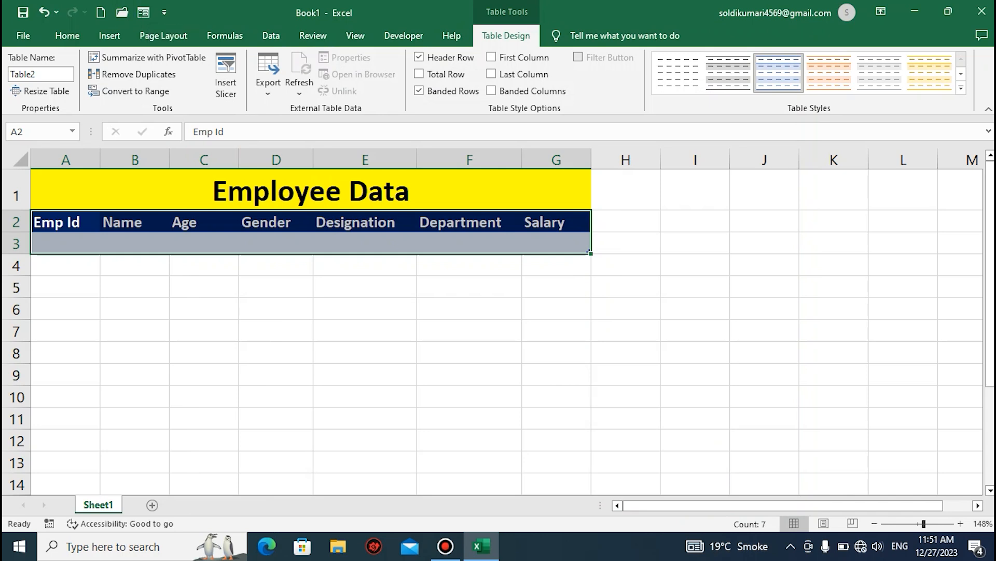
Open the data form for the table and enter the first employee's ID, name and age 12.
click(66, 243)
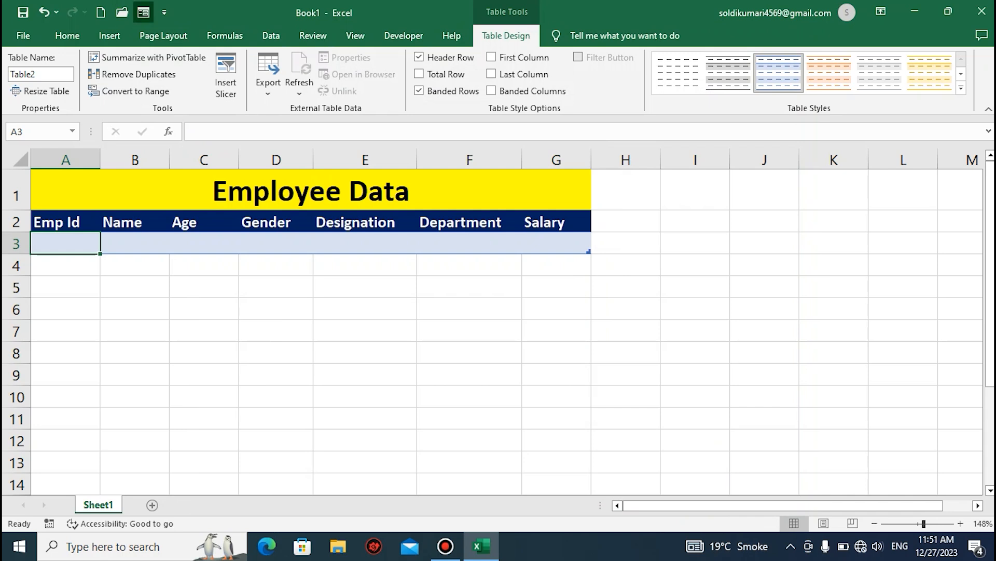
click(143, 12)
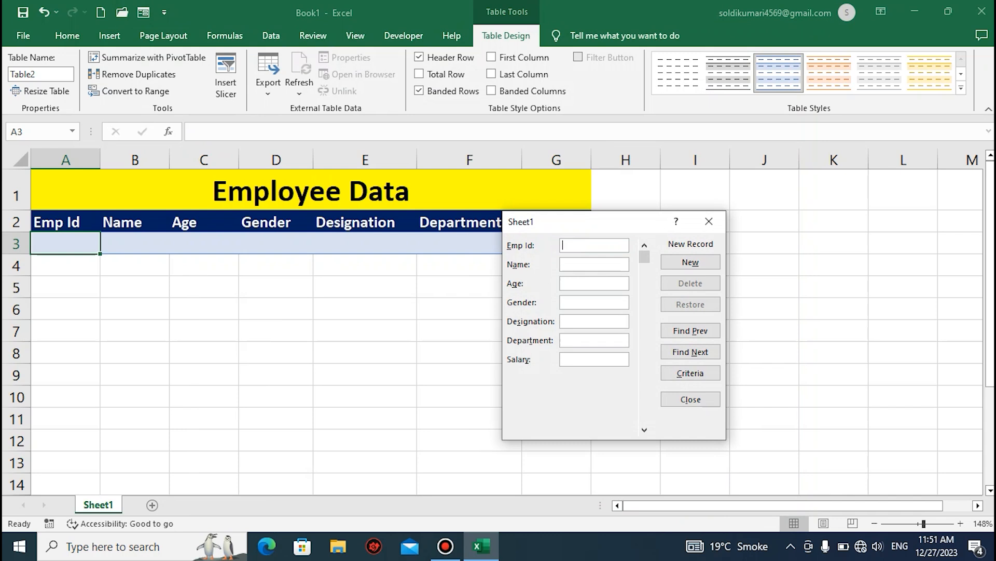
text(456)
key(Tab)
text(sohan)
text(12)
key(Tab)
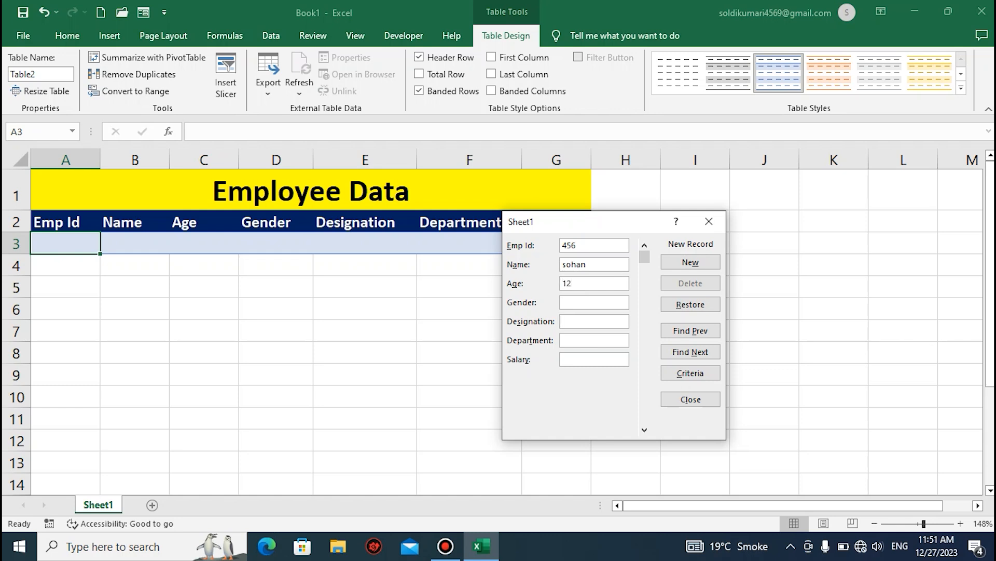
Complete the first record with gender Male, designation data entry, department data Entry and salary 150000, and add it to the table.
text(Male)
text(data)
text( en)
text(r)
key(BackSpace)
text(try)
text(data Entry)
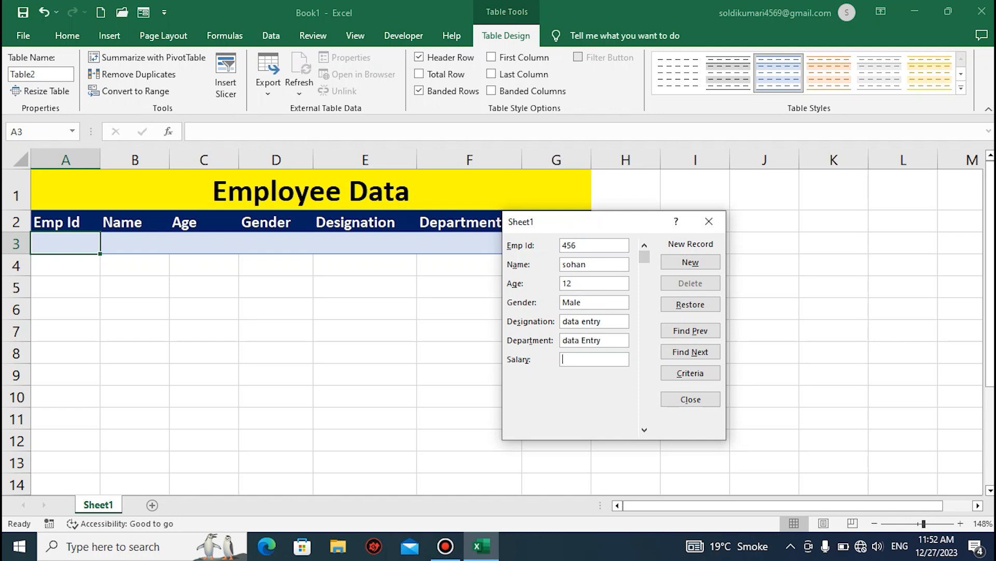
text(150000)
key(Return)
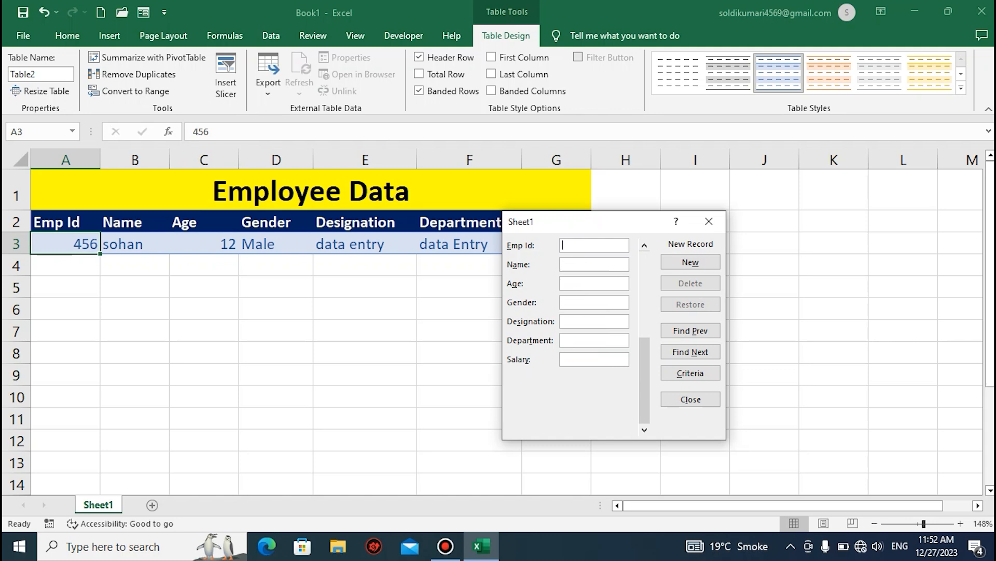
Enter the second employee's ID and name, age 19 and gender Male in the data form.
text(456)
text(9)
text(MOH)
text(I)
text(12)
key(BackSpace)
text(9)
key(Tab)
text(m)
key(BackSpace)
text(M)
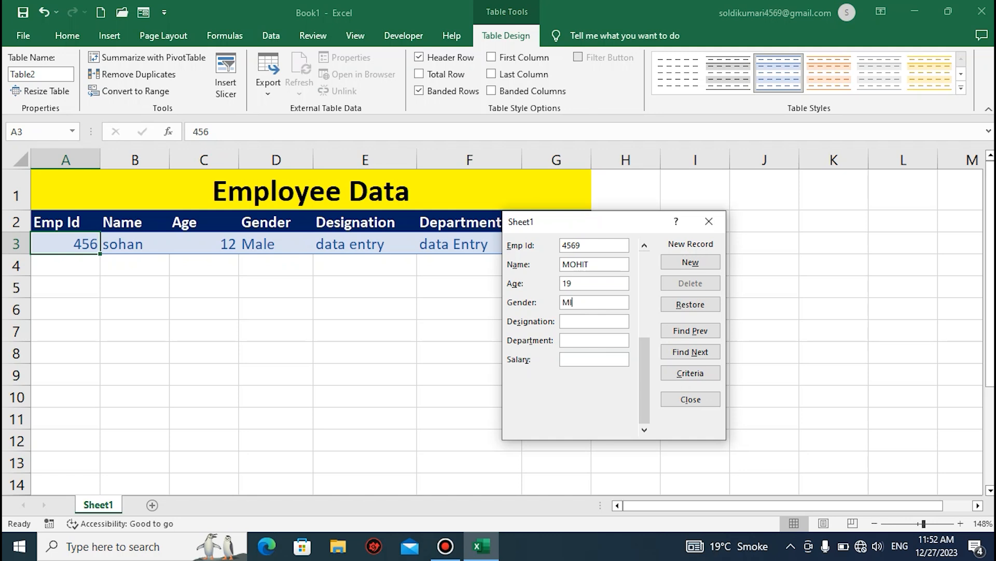
text(aled)
key(BackSpace)
Complete the second record with designation and department Data Entry and salary 25000, and add it to the table.
text(Date)
key(BackSpace)
text(a ENtr)
key(BackSpace)
key(BackSpace)
key(BackSpace)
text(ntryData ENt)
key(BackSpace)
key(BackSpace)
text(ntr)
text(y)
text(25000)
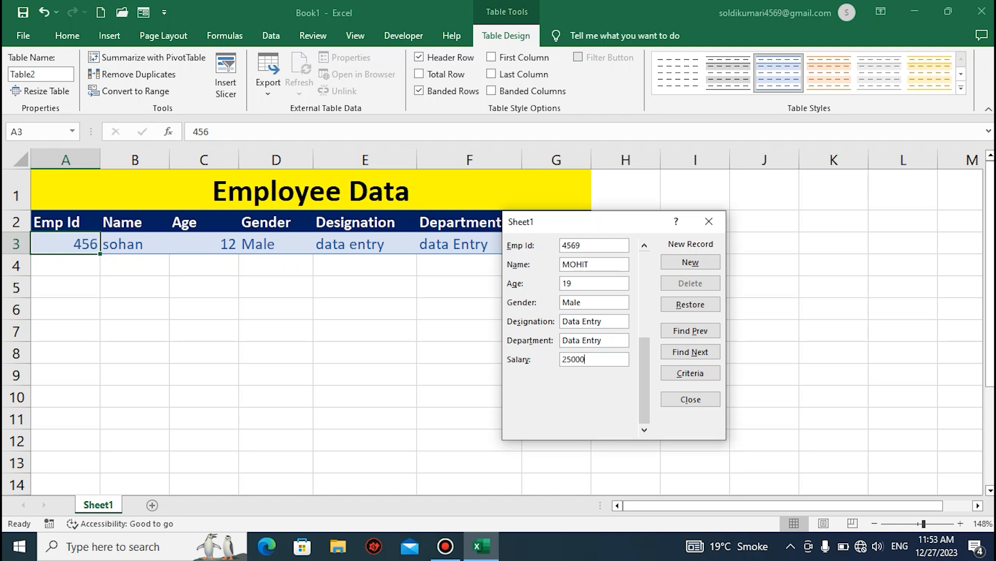
key(Return)
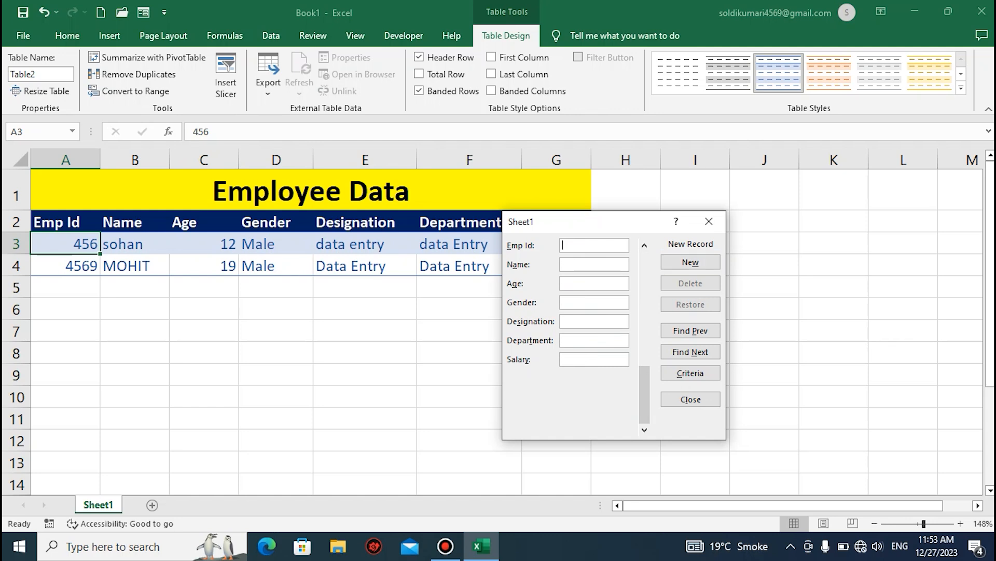
Enter the third employee's ID and name, age 29 and gender male in the data form.
text(7896)
text(Sandeep)
text(29)
text(male)
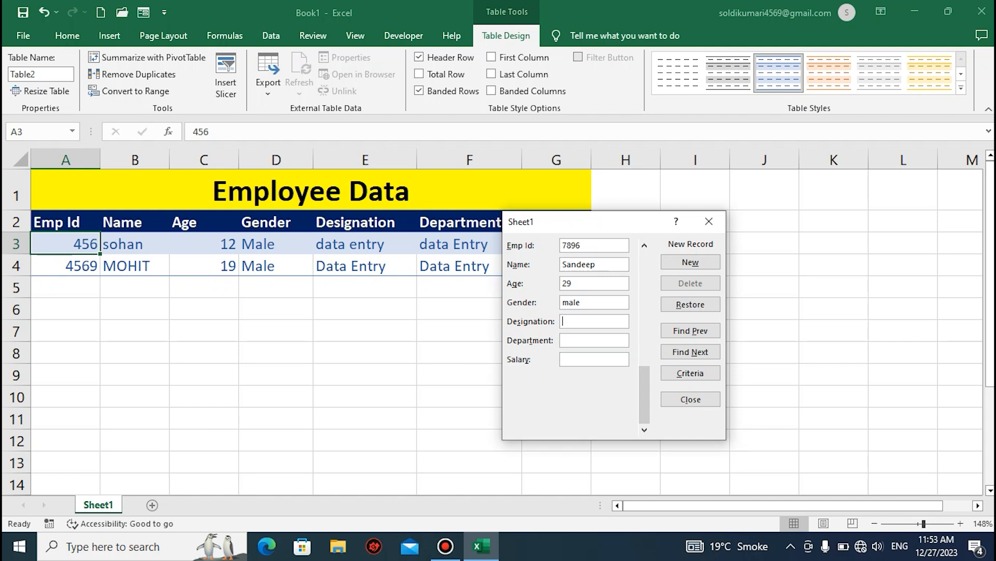
Complete the third record with designation and department Data Entry and salary 25000, add it, and close the data form.
text(Data Entry)
key(Tab)
text(Data Ent)
text(ry)
text(2500)
text(0)
key(Return)
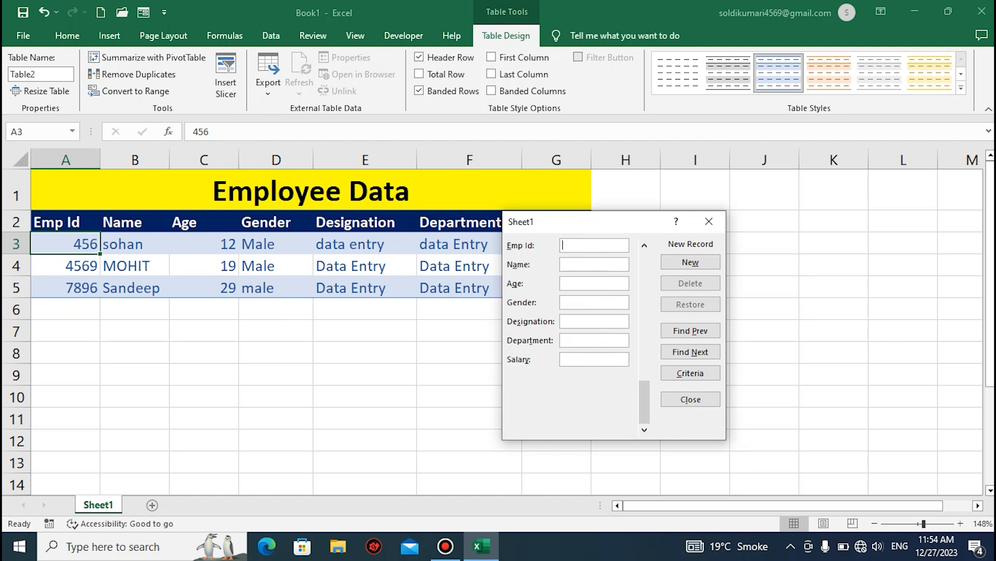
click(709, 221)
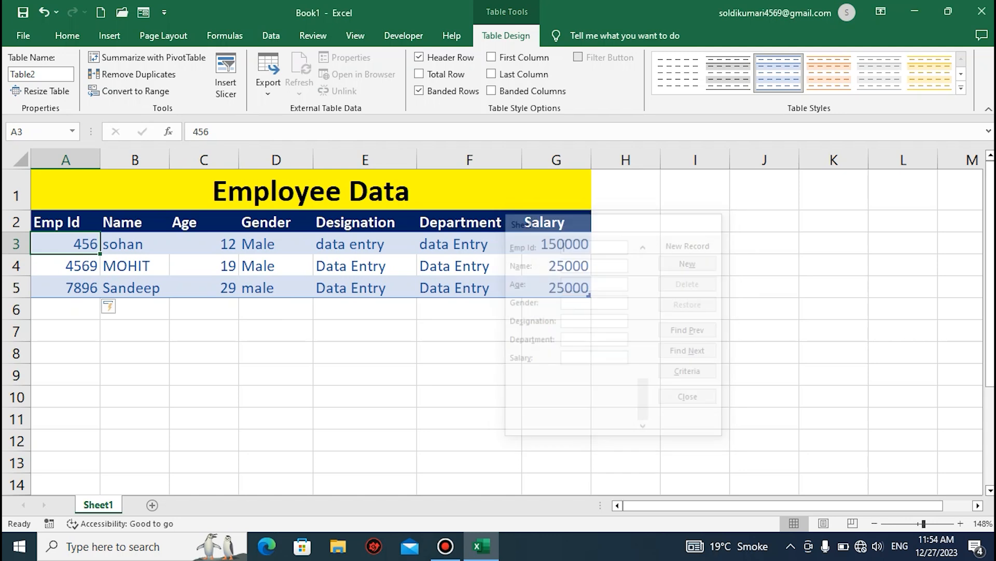
Extend the table to row 6 with a trial employee ID in A6 and 2563 in B6, leaving C6 empty.
click(65, 310)
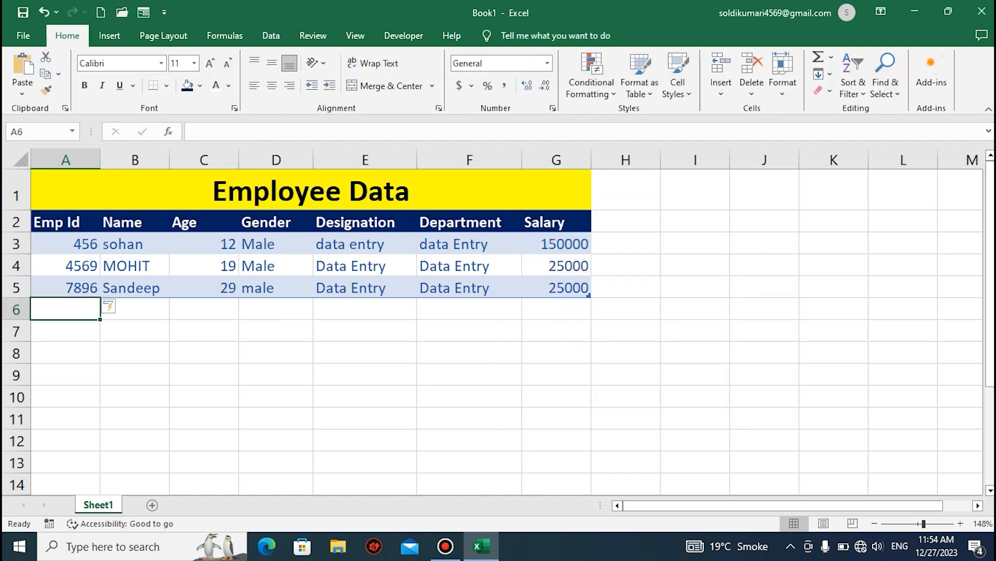
text(456)
key(Tab)
text(2563)
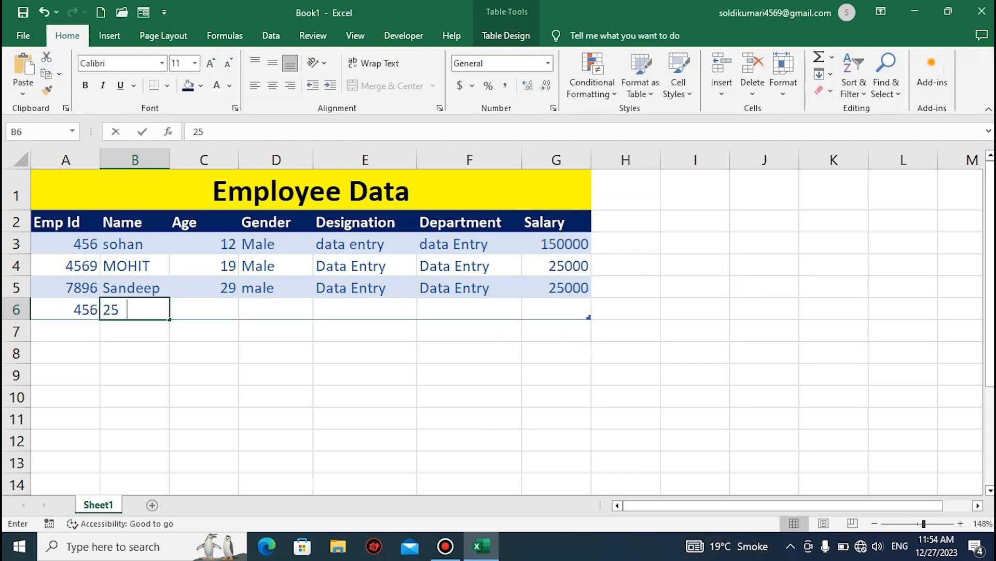
key(Tab)
text(5566)
key(BackSpace)
key(BackSpace)
key(BackSpace)
key(BackSpace)
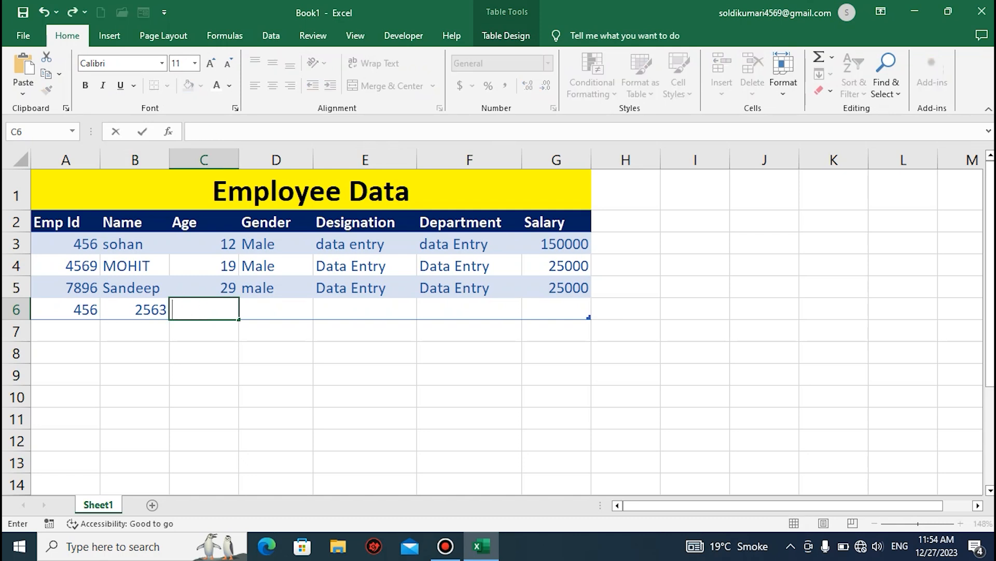
Clear the trial entries from cells A6:B6.
click(65, 310)
click(135, 309)
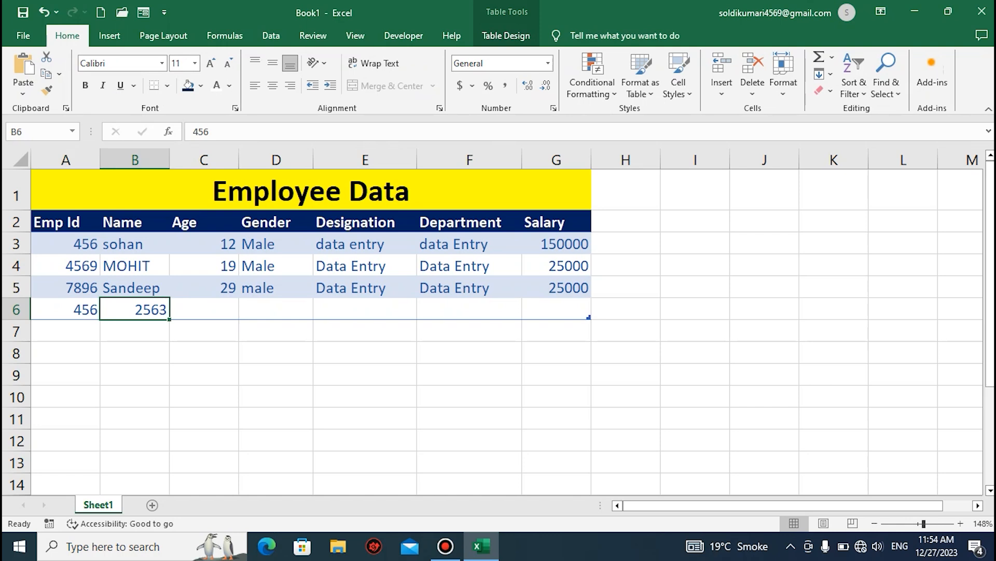
key(shift+Left)
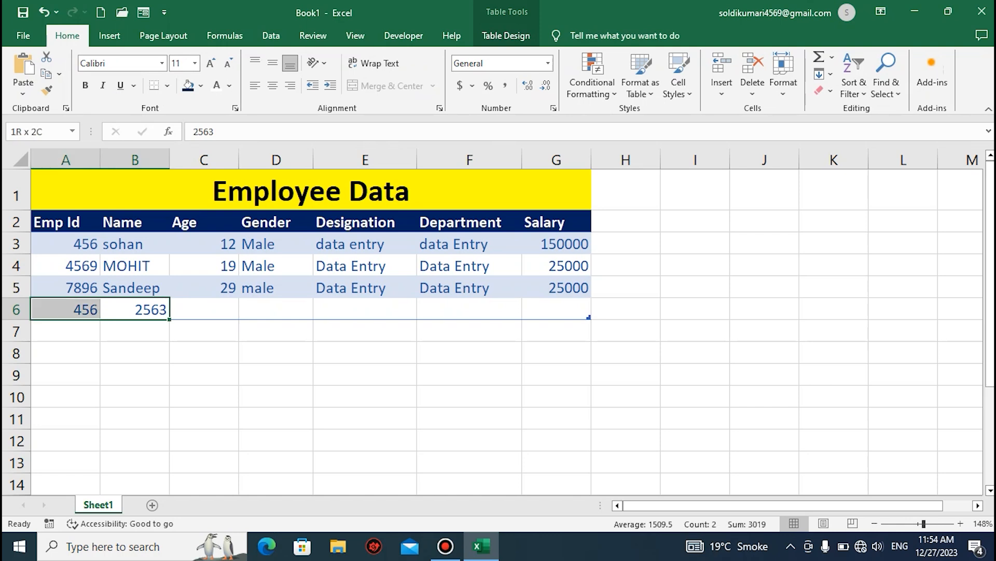
key(Delete)
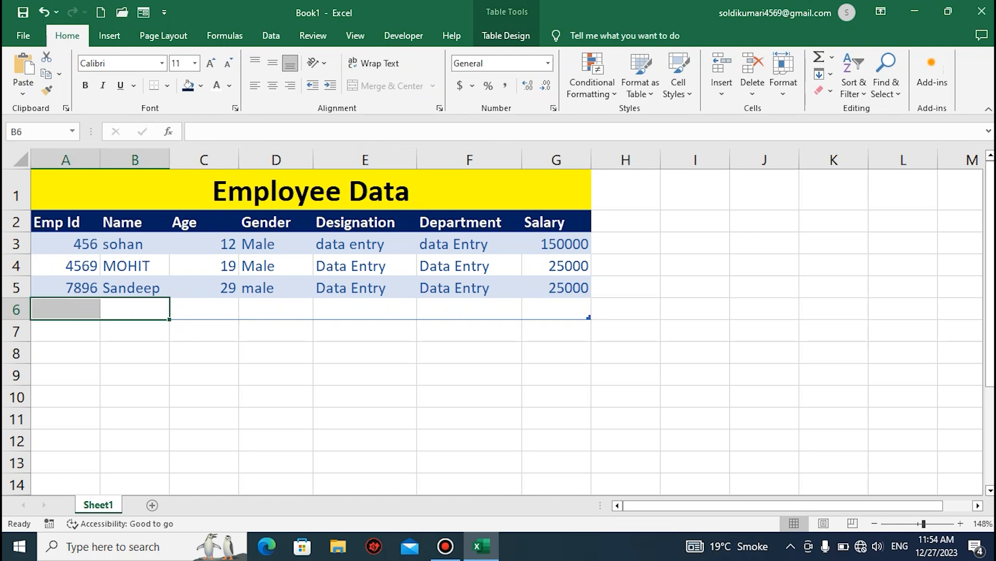
Apply All Borders to the title and table range A1:G6.
click(204, 287)
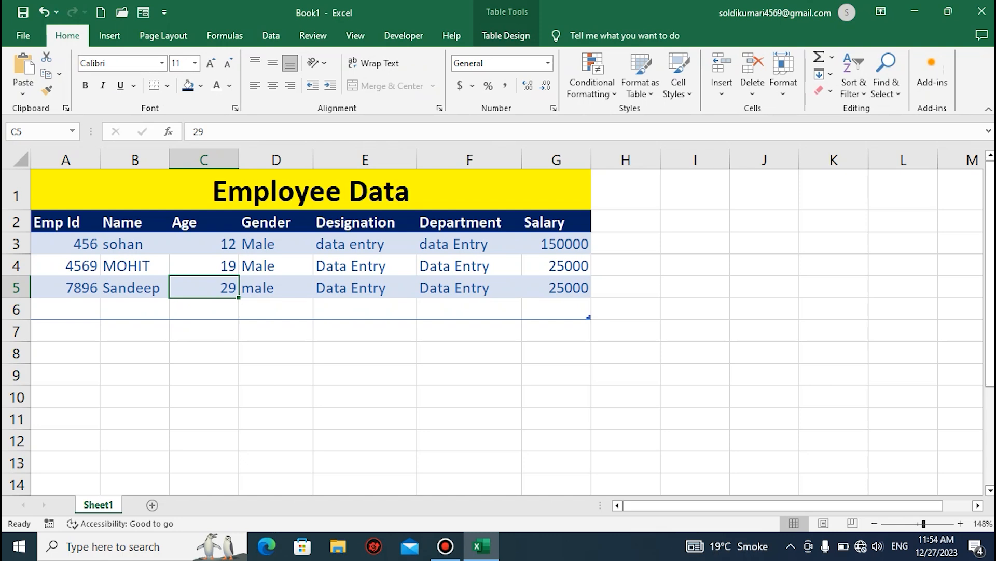
click(312, 191)
drag(16, 195, 583, 307)
key(alt+h)
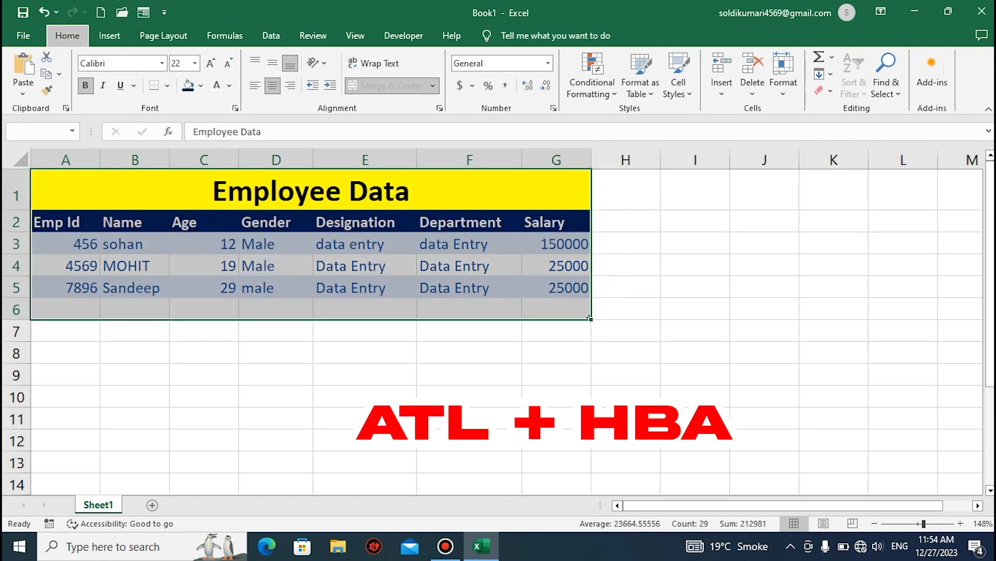
key(b)
key(a)
click(135, 222)
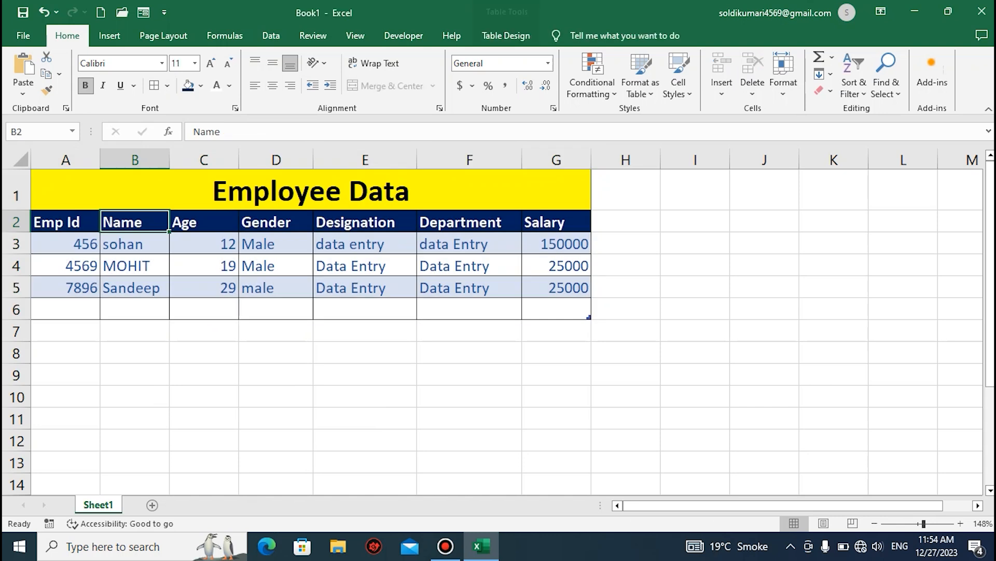